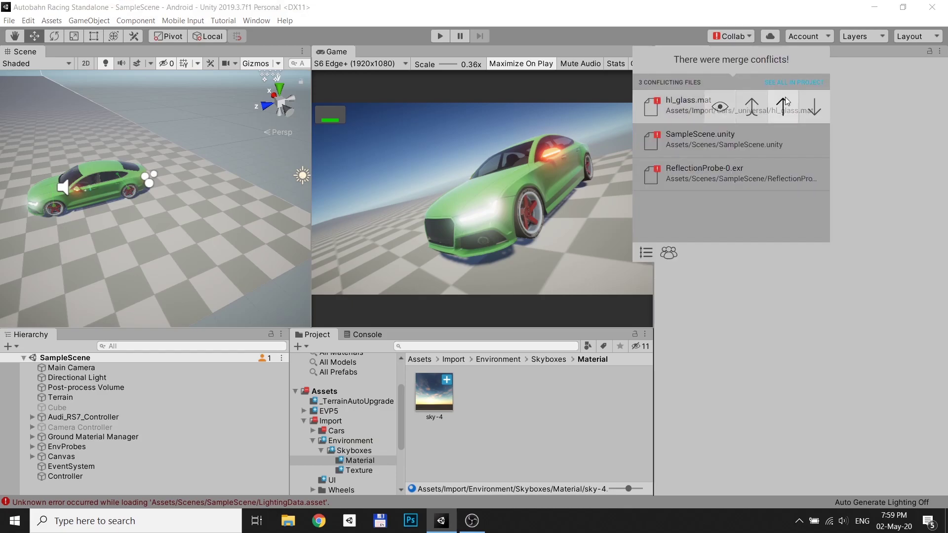
Dismiss the Collab merge notice and open the Scripts folder in the project assets.
left_click(148, 502)
left_click(316, 334)
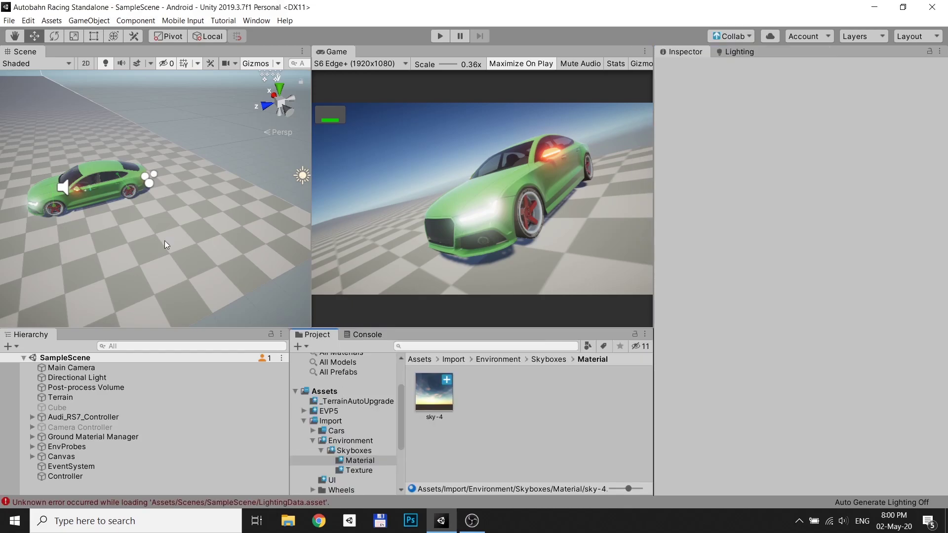
left_click(303, 421)
left_click(332, 470)
Create a new folder inside Scripts and go into it.
right_click(486, 474)
mouse_move(494, 159)
left_click(722, 80)
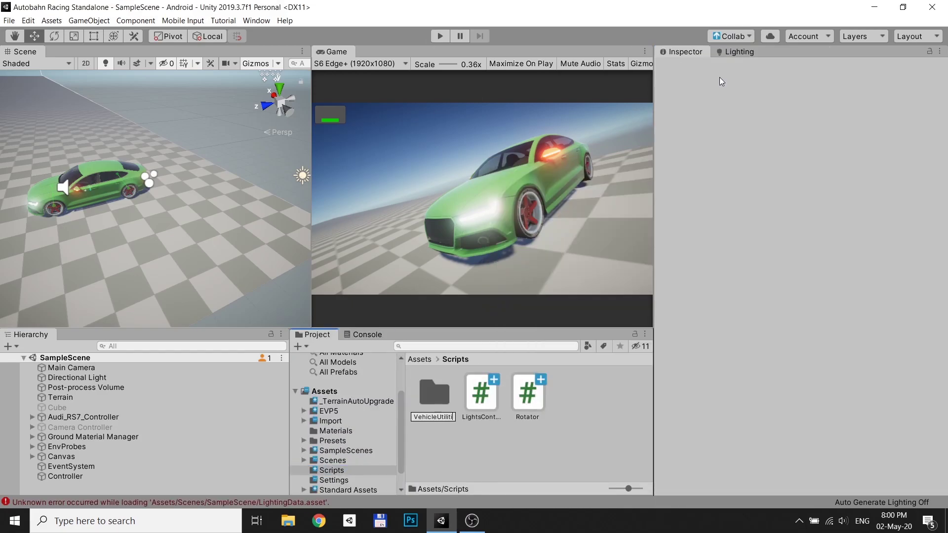
double_click(434, 396)
Add a new C# script in that folder and open it in Visual Studio.
right_click(613, 445)
left_click(846, 117)
double_click(434, 395)
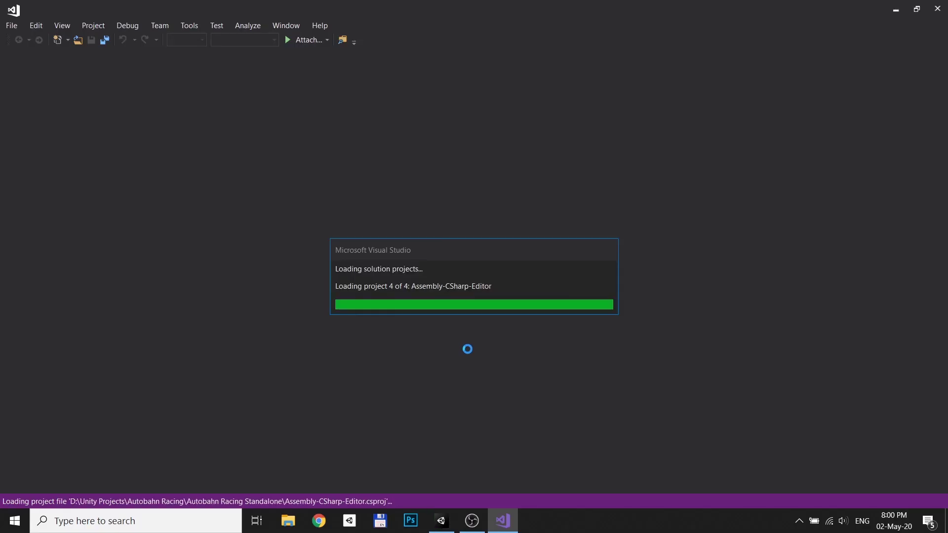
Add UnityEngine.UI, EventSystems and Events using directives plus a public Graphic UI_Element field.
key("BackSpace")
type("using UnityEngine.UI;")
key("Return")
type("using UnityEngine.Ev")
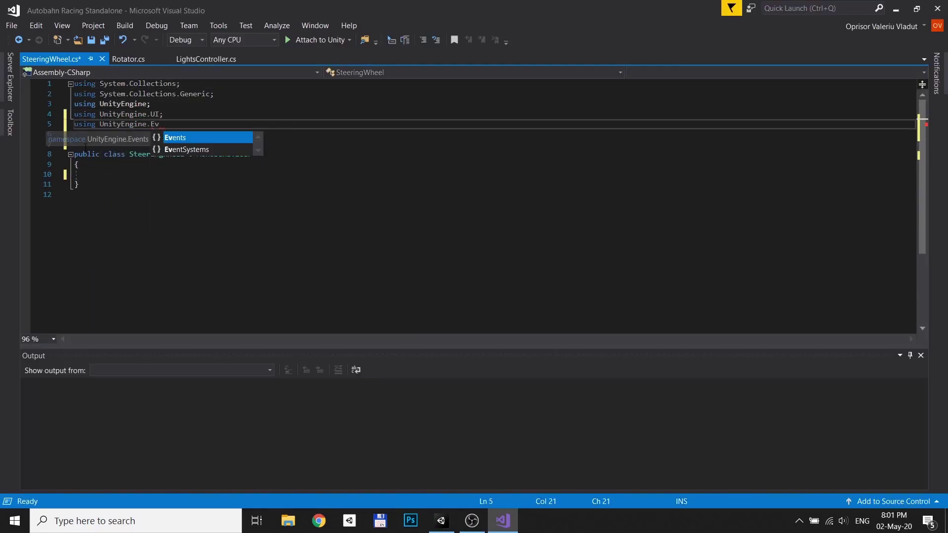
type("entSystems;")
key("Return")
type("using St")
type("using UnityEngine.E")
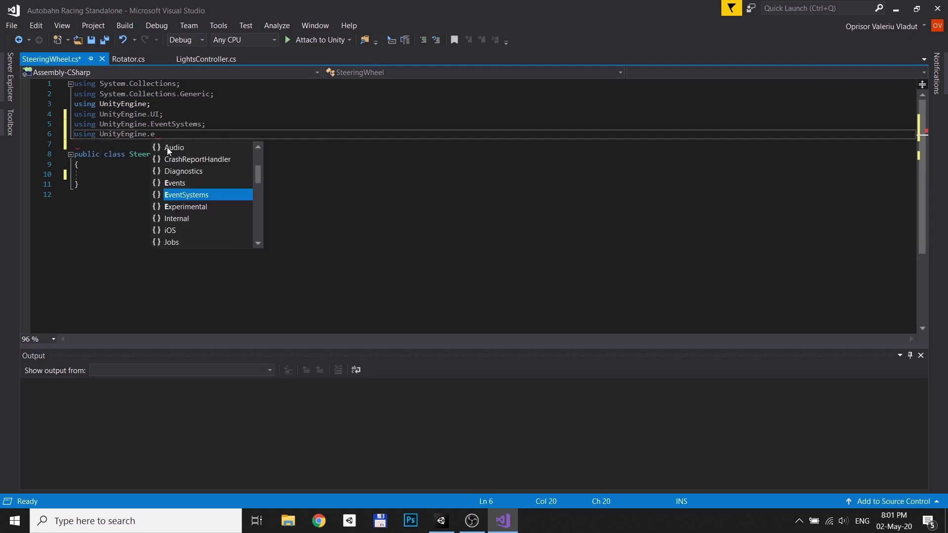
type("vents;public Graphic UI_Element;")
Declare rectT, centerPoint, maximumSteeringAngle = 200f, wheelAngle = 0f and a wheelBeingHeld flag.
key("Return")
key("Return")
type("RectTransform rectT;")
key("Return")
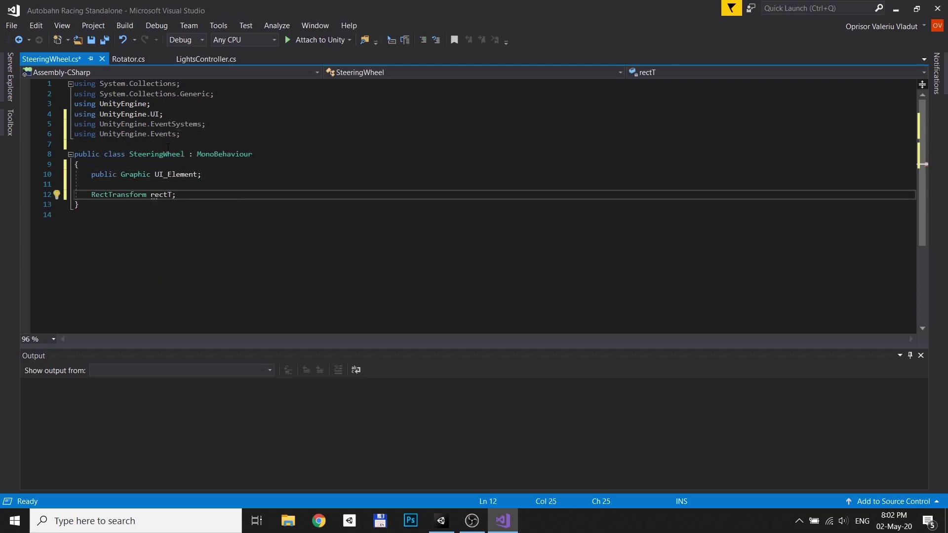
type("Vector2 centerPoint;")
key("Return")
key("Return")
type("public float maximumSteeringAngle = 200f;")
key("Return")
type("public floa")
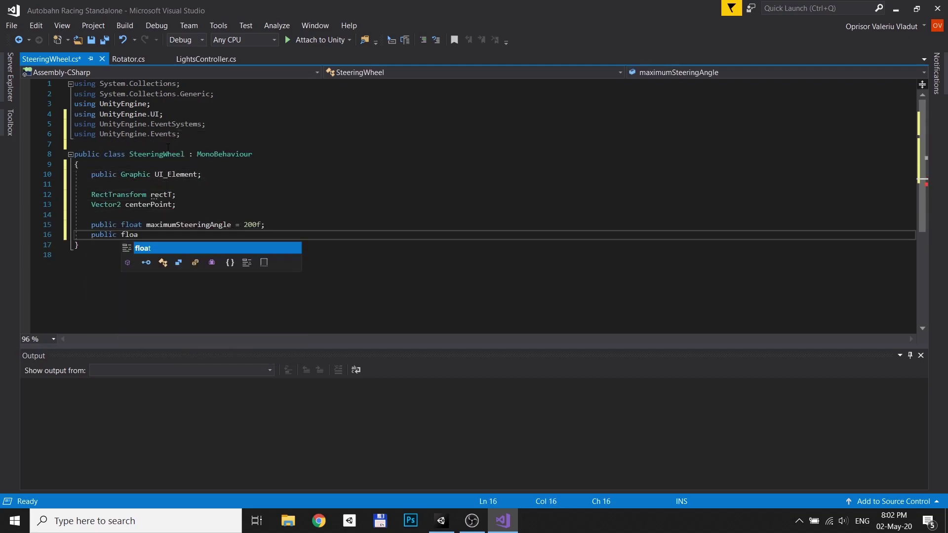
type("t wheelAngle = 0f;")
key("Return")
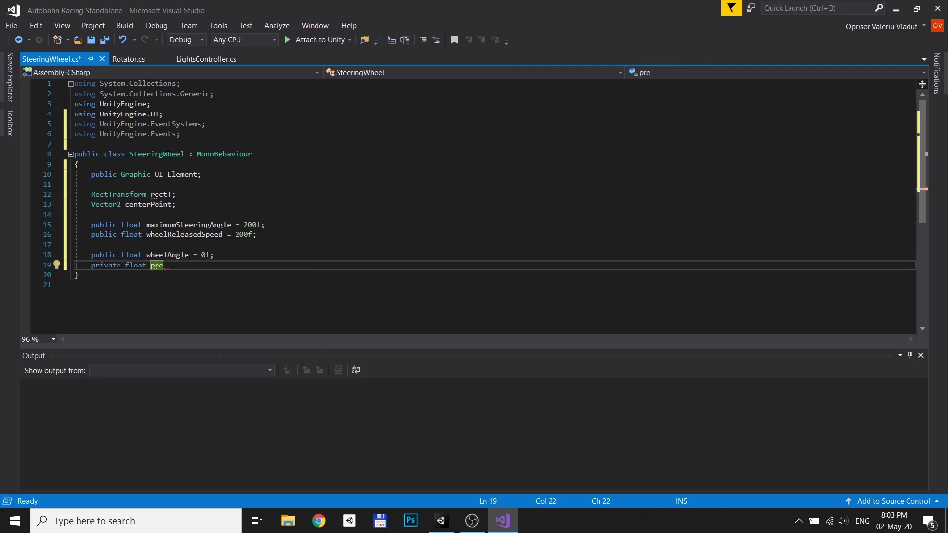
key("Return")
key("Return")
type("bool wheelBe")
left_click(356, 284)
Add a Start() method that calls InitEventsSystem(), and save the script.
key("Return")
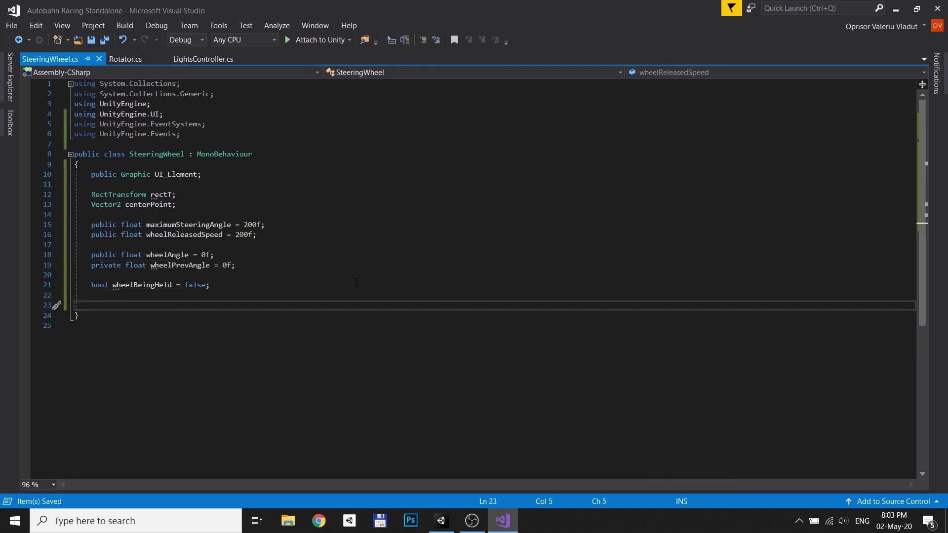
type("private void Start()     {         Ini")
type("tEventsSystem();")
key("ctrl+s")
Begin InitEventsSystem by getting UI_Element's EventTrigger, adding one if it is null.
key("Down")
key("End")
key("Return")
key("Return")
type("private void InitEventsSystem()")
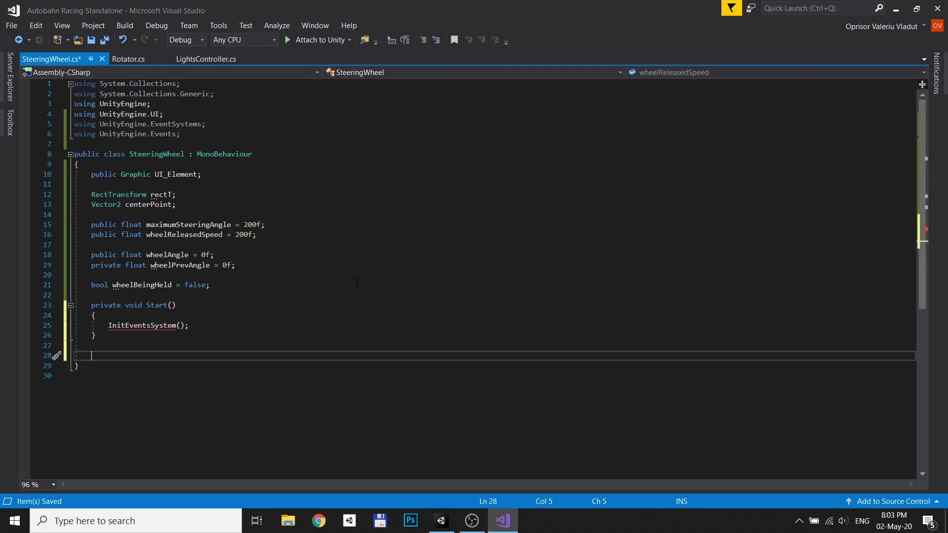
type(" { EventTrigger events = UI_Element.gameObject.GetComponent<EventTrigger>();")
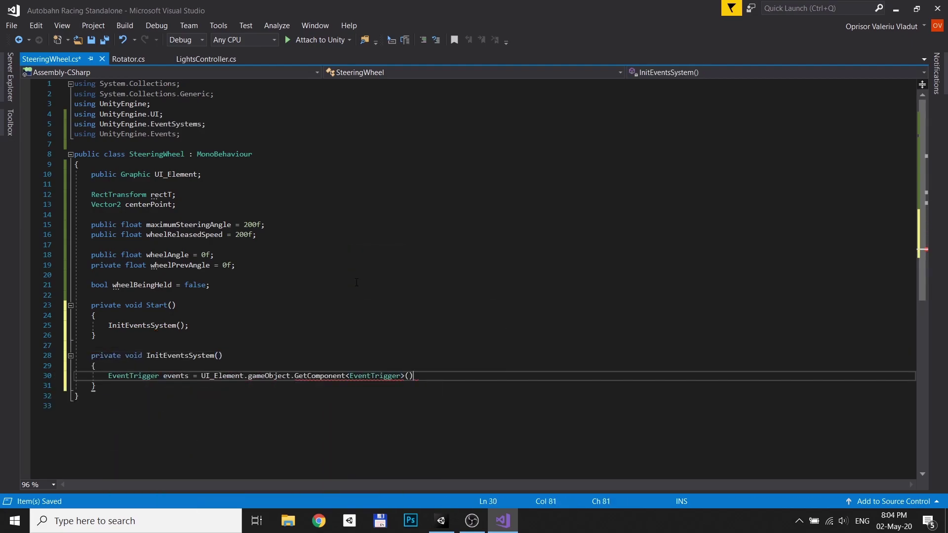
key("Return")
key("Return")
type("if(events == null")
key("Return")
type("{")
Initialize events.triggers to a new list when null and declare a new EventTrigger.Entry.
key("Return")
type("events = UI_Element.gameObject.AddComponent<Eventtr>")
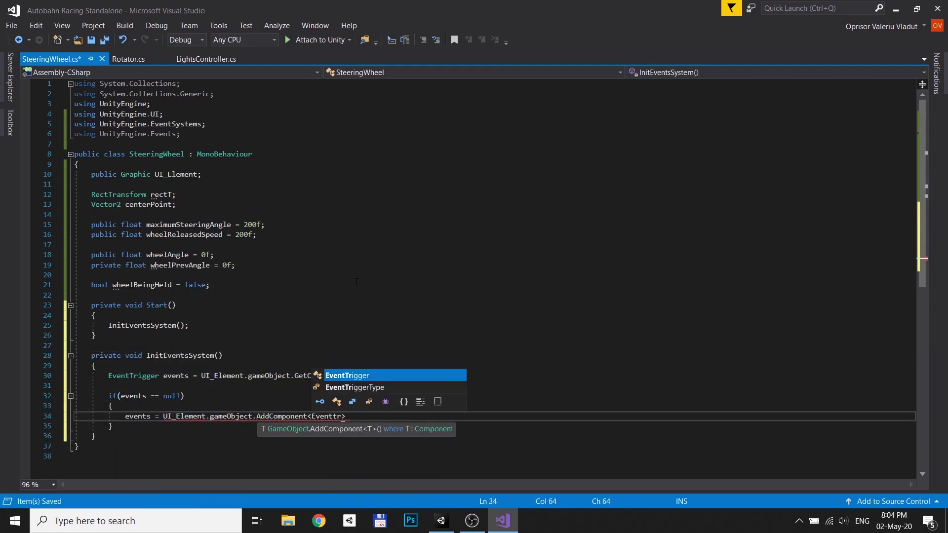
key("Tab")
type("();")
key("Down")
key("End")
key("Return")
key("Return")
type("if(events.triggers == null)")
key("Return")
type("{ events.triggers = new ")
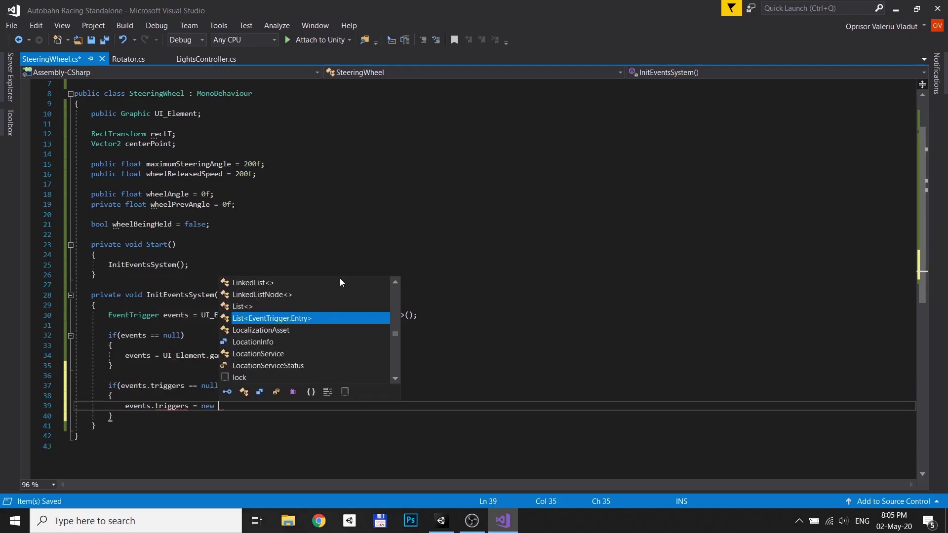
type("List<Eventt")
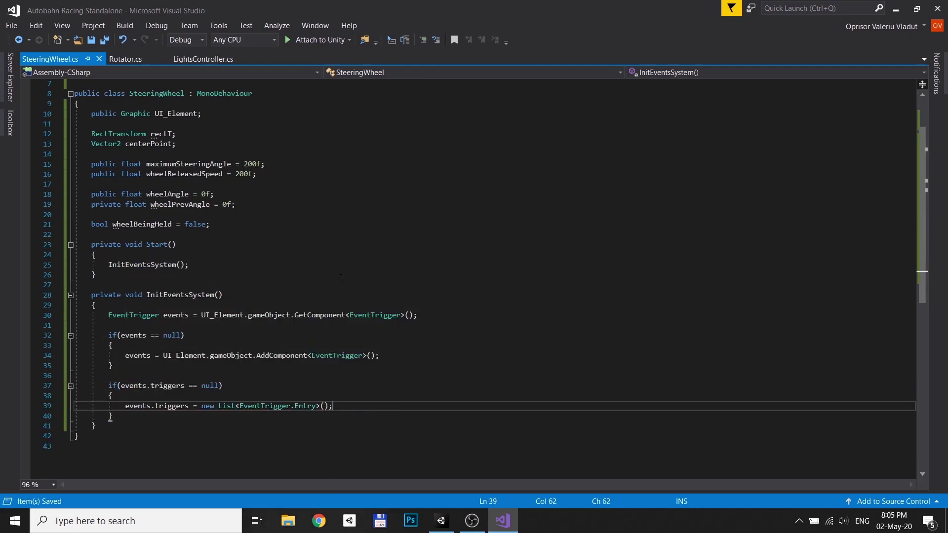
key("Down")
key("End")
key("Return")
key("Return")
type("EventTrigger.Entry entry = new EventTrigger.Entry();")
scroll(348, 264, "down", 6)
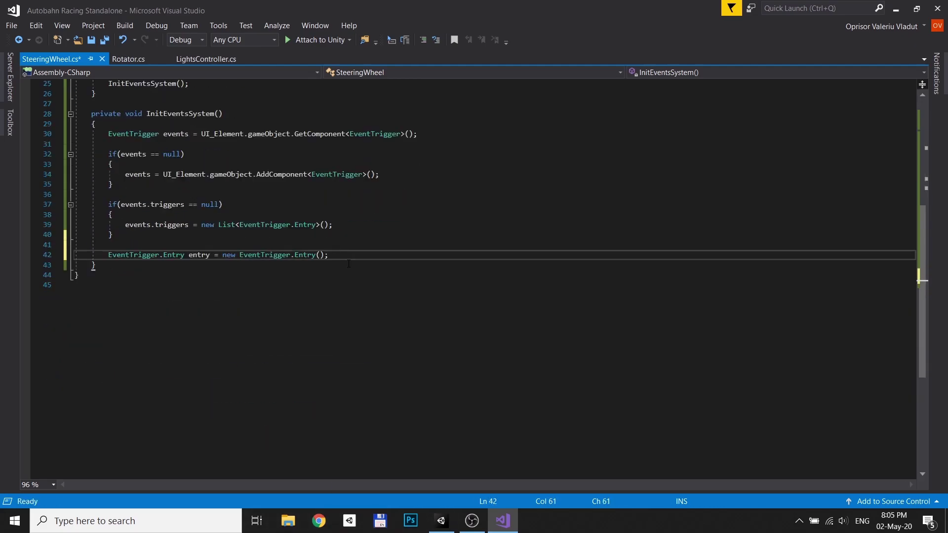
Create a TriggerEvent callback and a UnityAction<BaseEventData> bound to PressEvent, then save.
key("Return")
type("EventTrigger.TriggerEvent callback = new EventTrigger.TriggerEvent();")
key("Return")
key("Return")
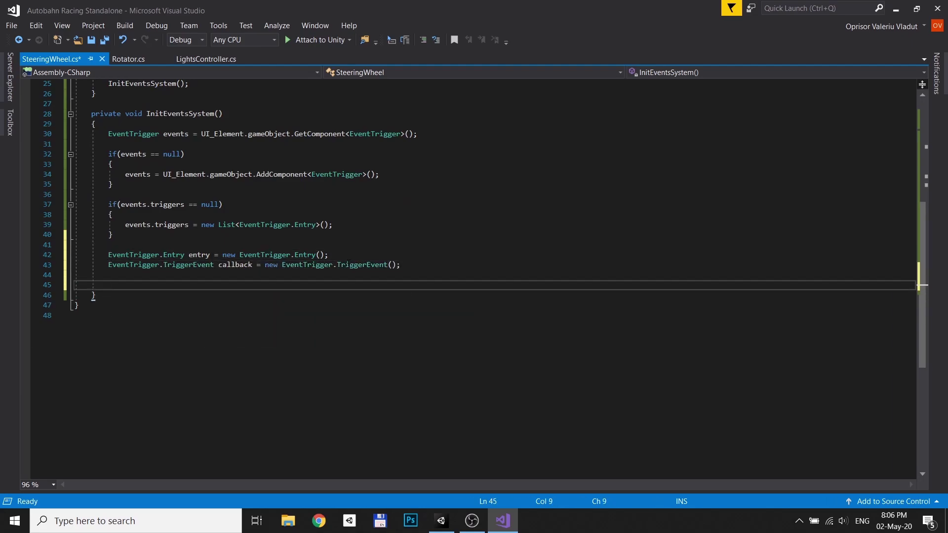
type("UnityAction<BaseEventData> functionalCall = new Unit")
key("Tab")
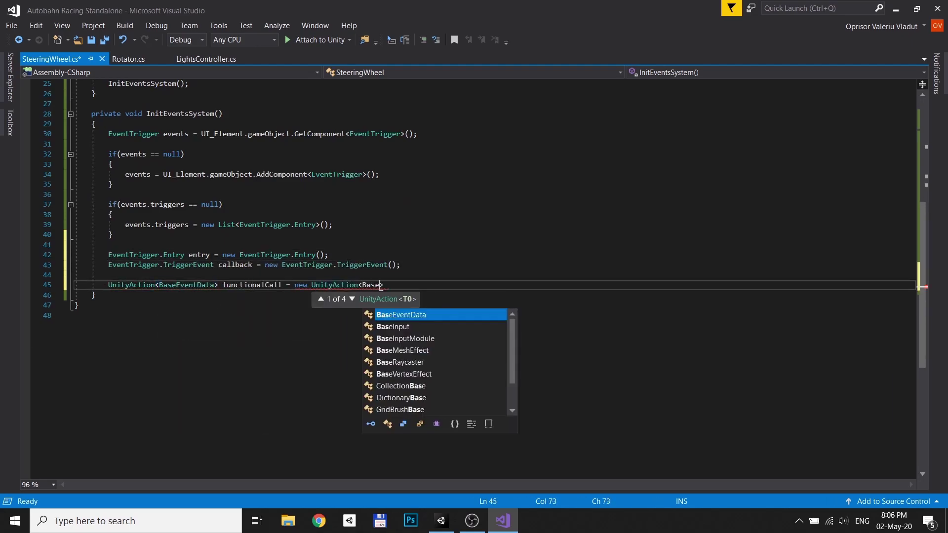
type("(PressEvent);")
key("ctrl+s")
scroll(342, 275, "down", 1)
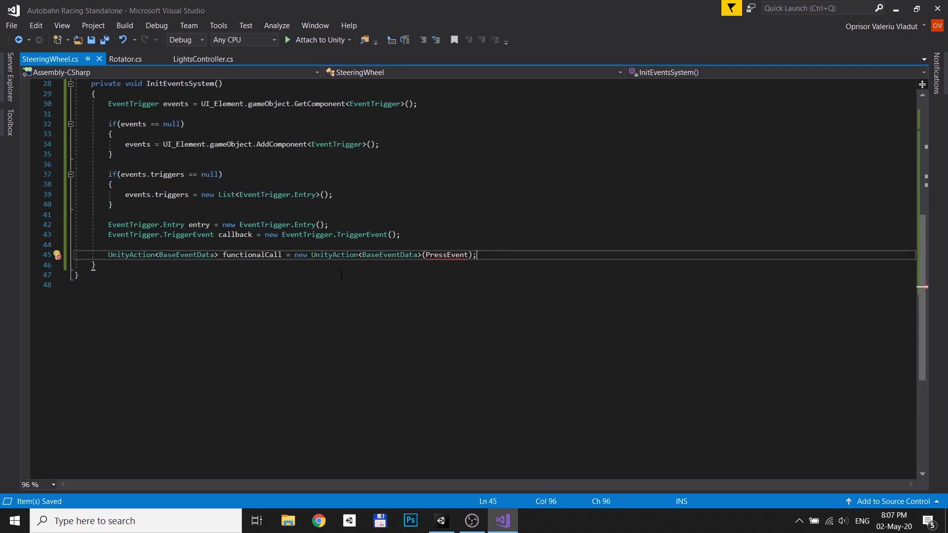
Write PressEvent to read the pointer position and its angle from Vector2.up around centerPoint.
type("private void PressEvent(BaseeventData)")
key("Return")
type("{")
key("Return")
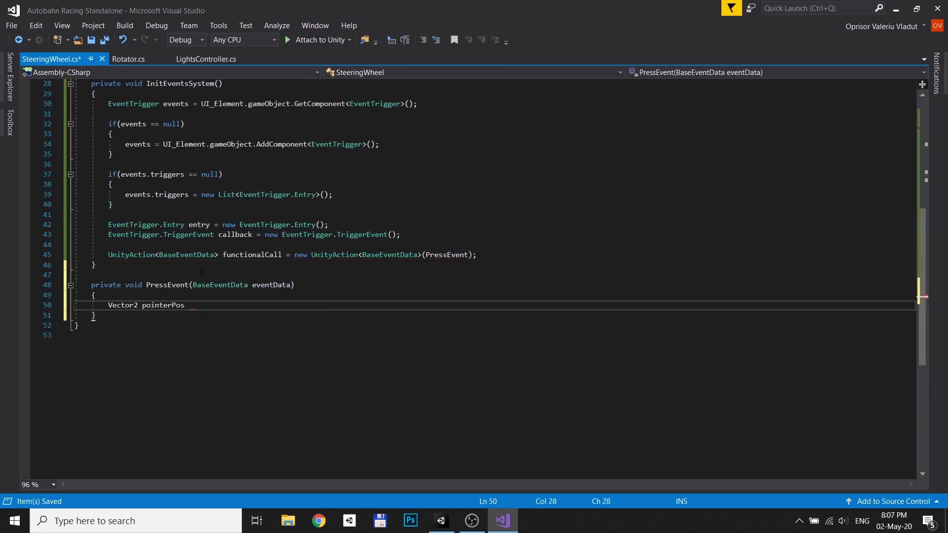
type("= ((PointerEventData)eventData).position;")
Add functionalCall as a callback listener, set the entry's event and callback, and add it to triggers.
key("Return")
key("Return")
type("wheelbe")
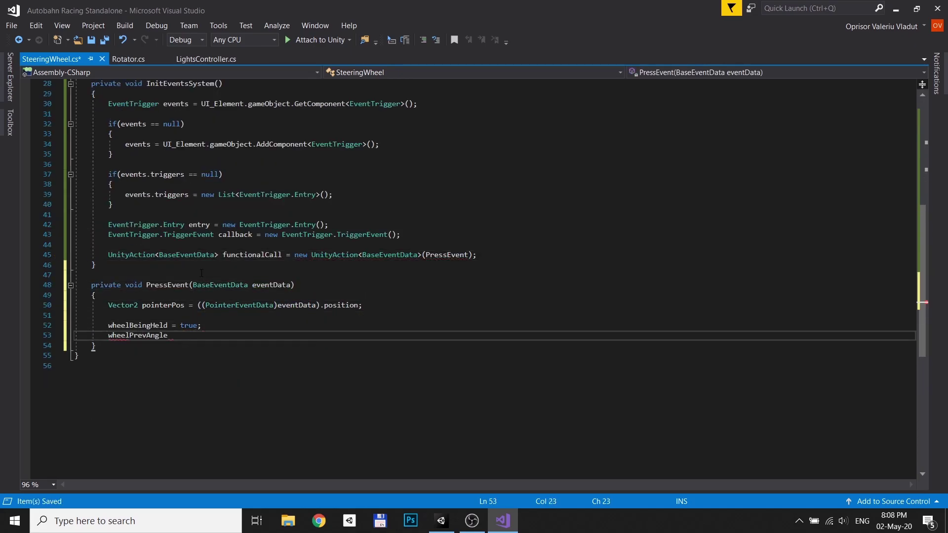
type(".up, pointerPos - centerPoint);")
scroll(555, 290, "down", 1)
scroll(555, 290, "up", 2)
left_click(556, 286)
key("Return")
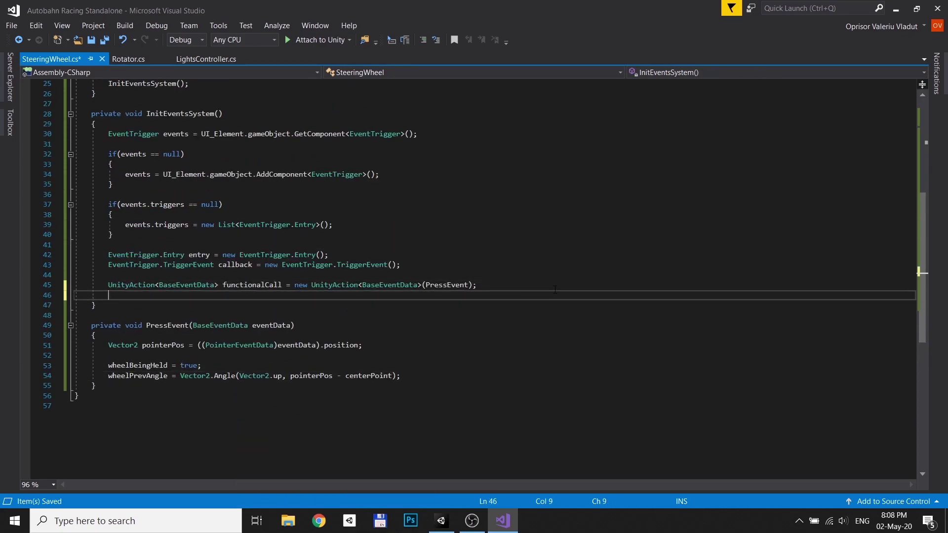
type("callback.AddListener(functionalCall);")
key("Return")
type("entry.eventID = EventTriggerType.PointerDown;")
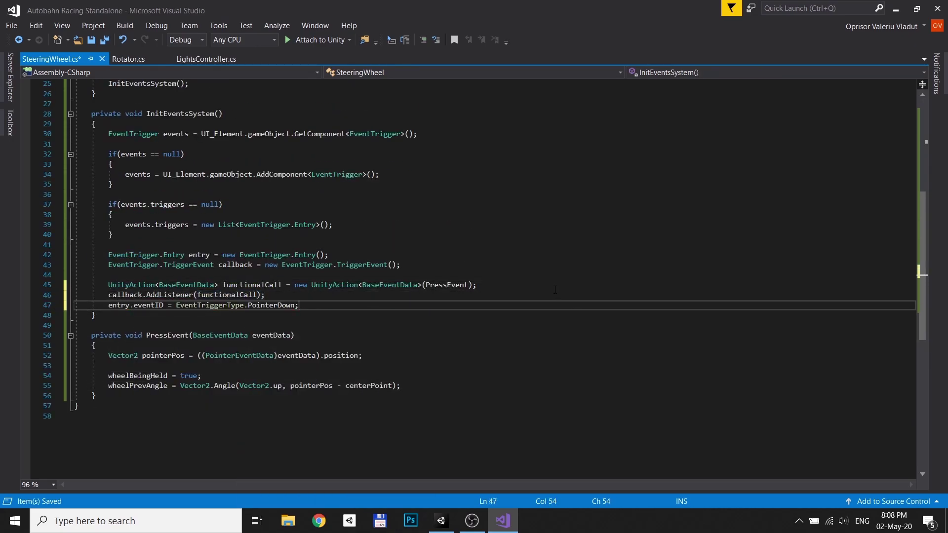
key("Return")
type("entry.call")
key("Return")
key("Return")
type("events.triggers.Add(entry);")
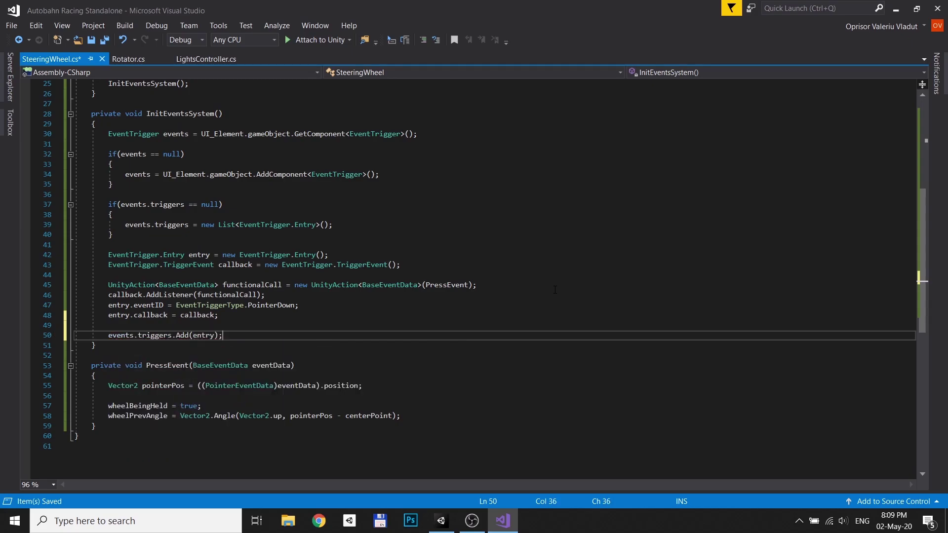
Start a second entry with a new callback and a new UnityAction<BaseEventData> for release.
key("Return")
key("Return")
type("entry = new EventTrigger.Entry();")
key("Return")
type("call")
key("Return")
type("functionalCall = new")
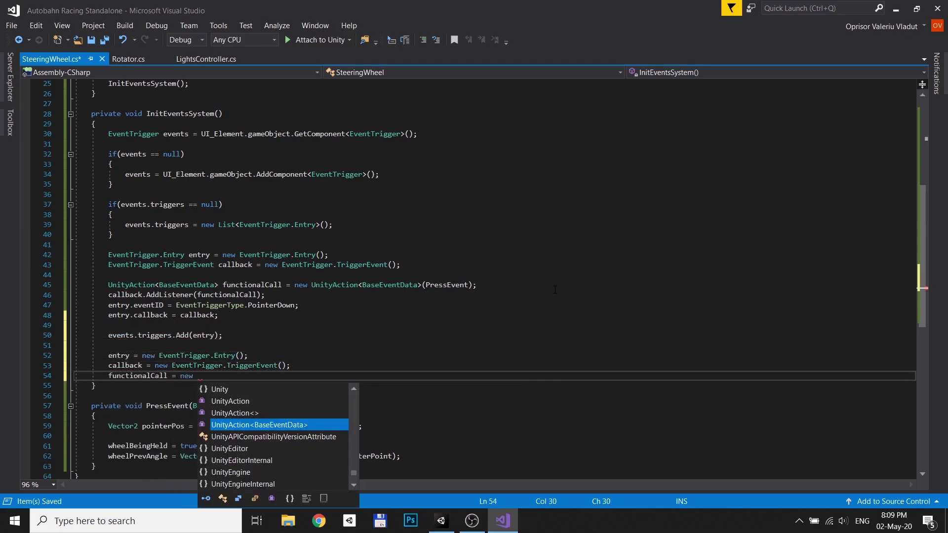
type(" UnityAction<BaseEventData>")
scroll(555, 290, "down", 4)
left_click(185, 349)
Add a ReleaseEvent(BaseEventData eventData) method that sets wheelBeingHeld to false.
key("Return")
key("Return")
type("private void ReleaseEvent(BaseEventData eventData)")
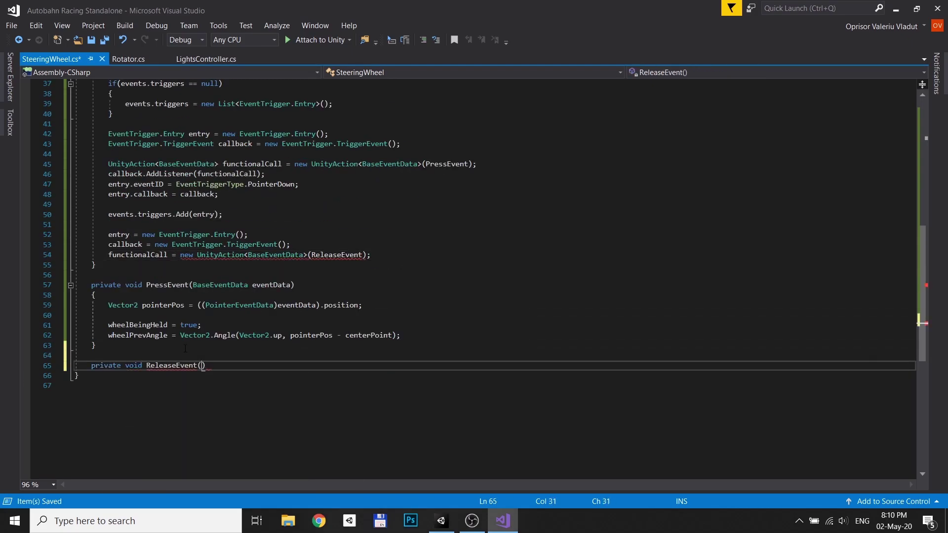
key("Return")
type("{     Drag     wheelBeingHeld = false;")
key("Up")
Add DragEvent computing pointerPos and newAngle = Vector2.Angle(Vector2.up, pointerPos - centerPoint).
type("Drag")
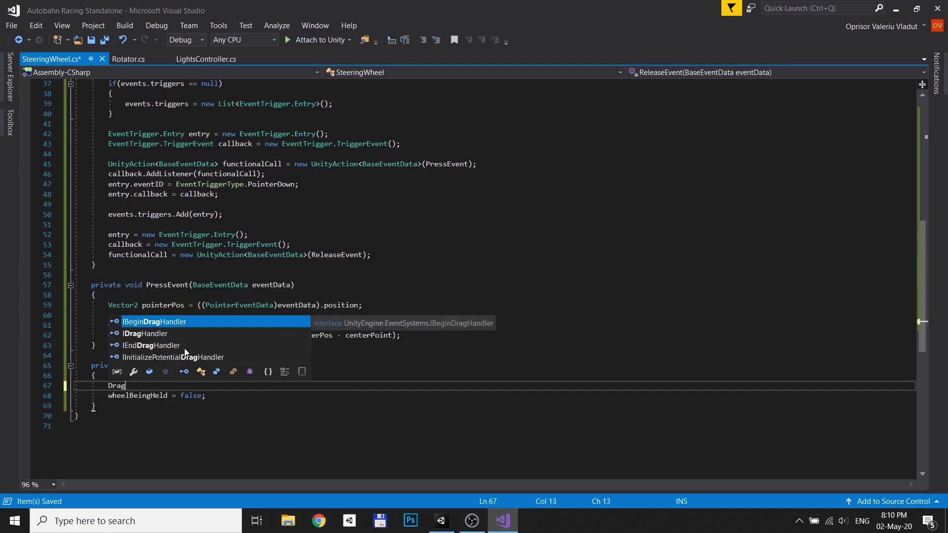
type("Event(BaseEventData eventData")
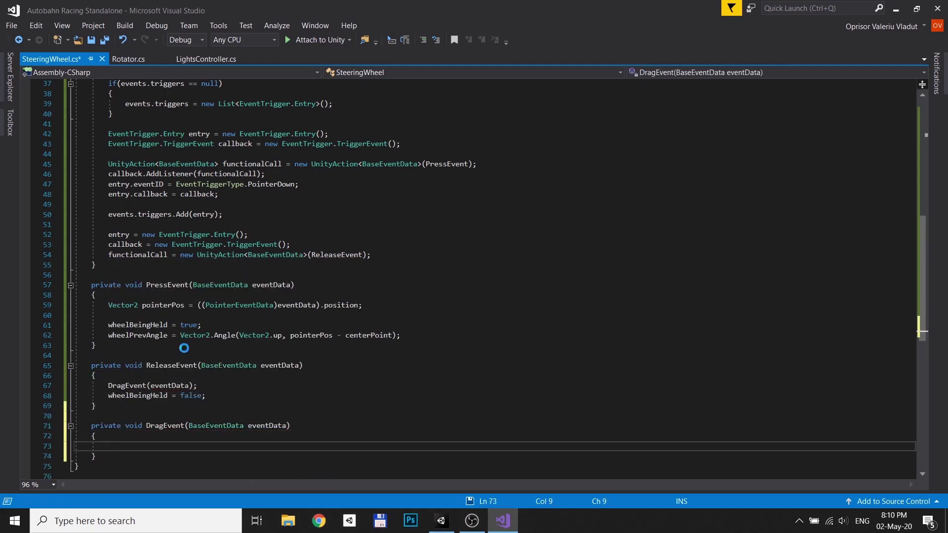
key("Down")
key("Down")
type("Vector2 pointerPos = ((PointerEventData)eventData).position;")
key("Return")
key("Return")
scroll(242, 341, "down", 5)
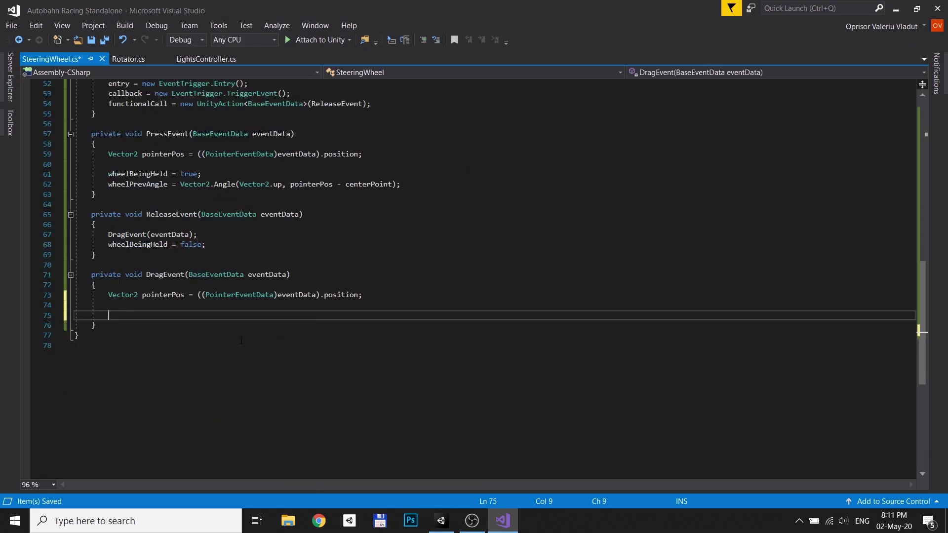
type("ctor2.Angle(Vector2.up, pointerPos - center")
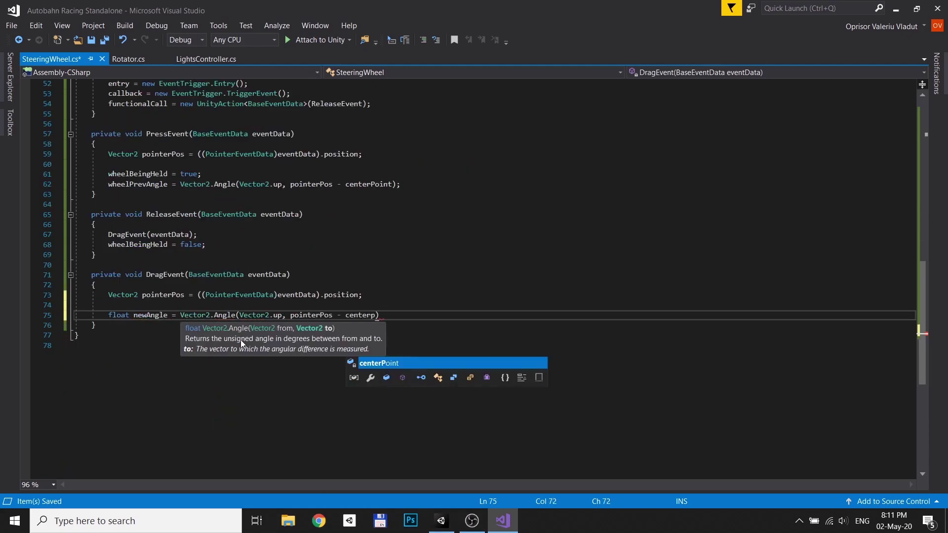
type("Point);")
key("Return")
key("Return")
Within a 25f distance check, change wheelAngle by the angle difference, then clamp to ±maximumSteeringAngle.
type("if(Vector2.Distance(pointerPos, centerPoint) > ")
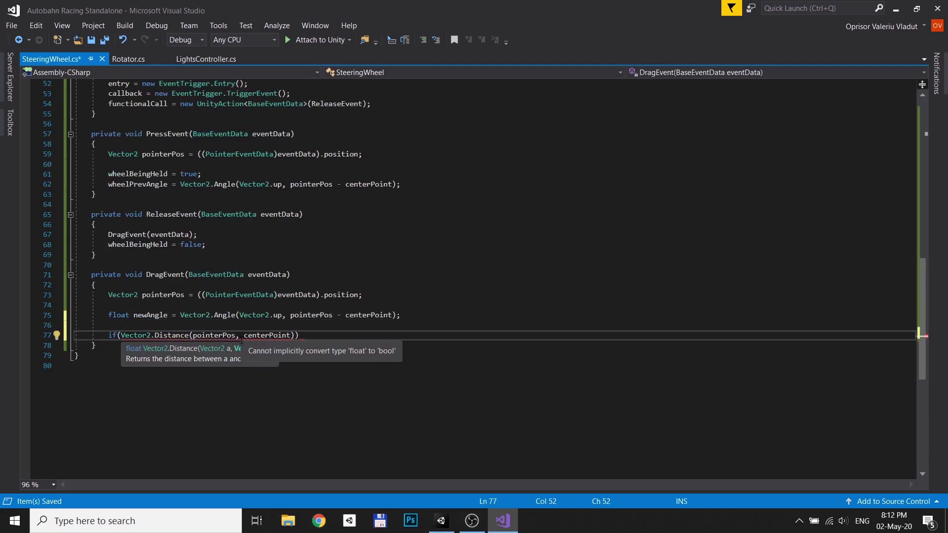
type("25f)")
key("Return")
type("{")
key("Return")
key("BackSpace")
key("BackSpace")
key("BackSpace")
type("nterPos.x > centerPoint.x)")
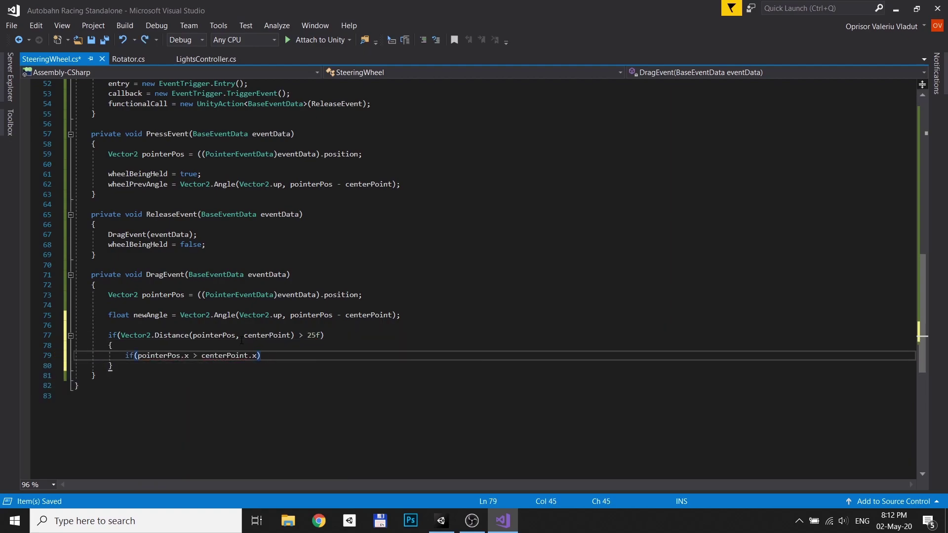
key("Return")
type("wheelAngle += newAngle - wheelPrevAngle;")
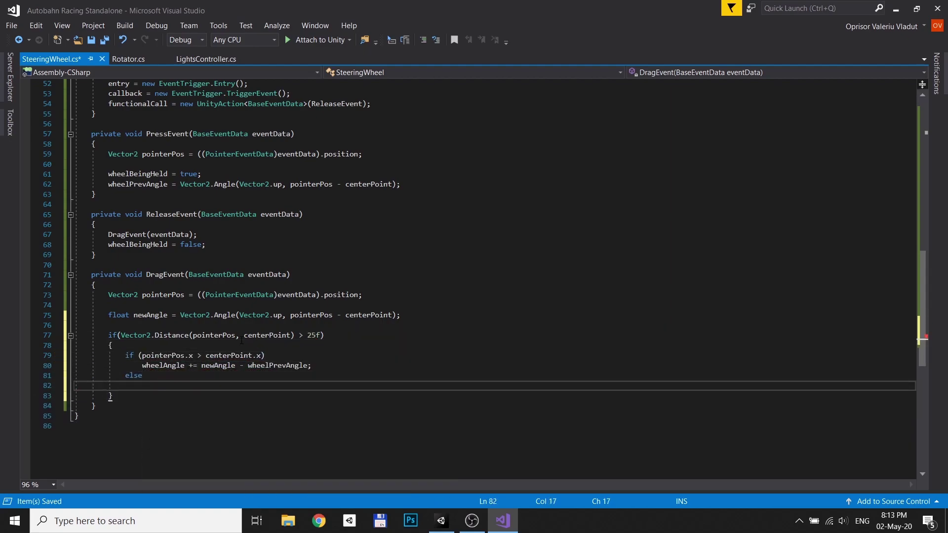
type("wje")
key("BackSpace")
key("BackSpace")
type("heelAngle -= newAngle - wheelpr")
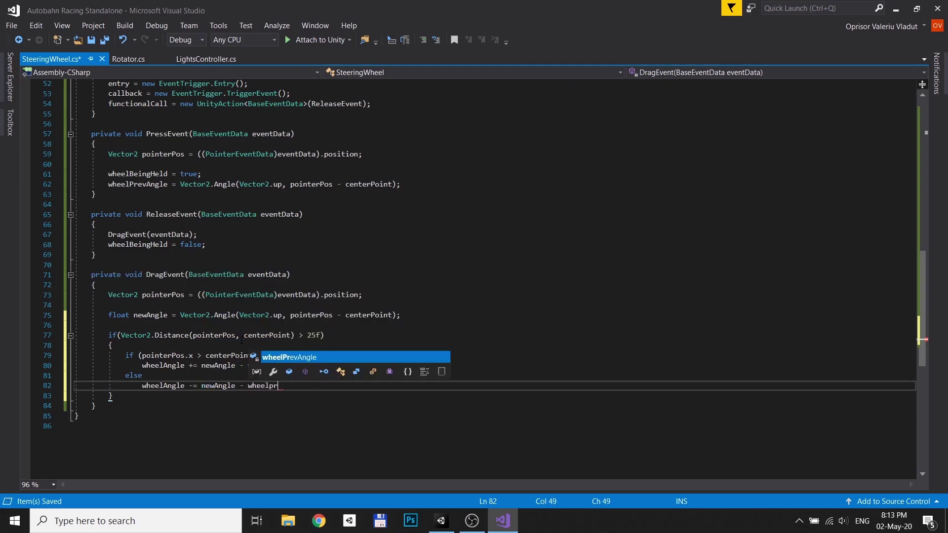
key("Return")
key("Return")
type("wheelAngle = Mathf.Clamp(wheelAngle, -maximumSteeringAngle, maxi")
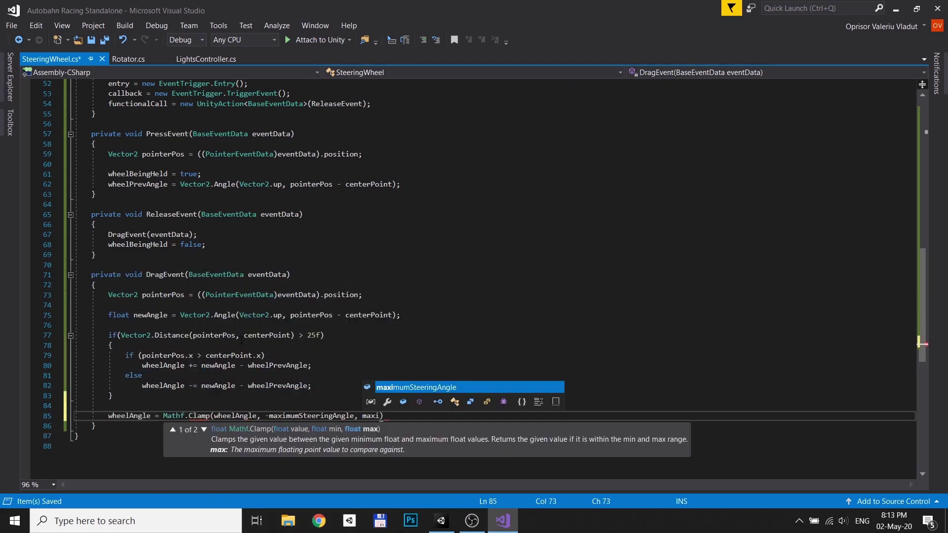
type("mumSteeringAngle);")
key("Return")
Finish wheelPrevAngle and add .AddListener(functionCall) to the ReleaseEvent callback.
type("wheelPrevAngle")
key("ctrl+m")
key("ctrl+o")
scroll(241, 341, "up", 5)
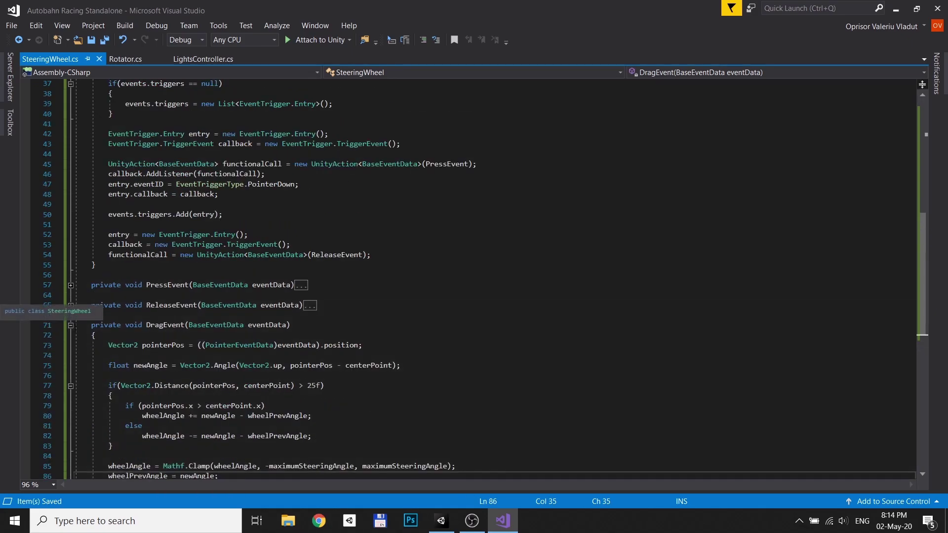
left_click(402, 285)
key("Return")
type(".AddListener(functionCall);")
Set the release entry to PointerUp, rename functionalCall to functionCall, add the trigger, and save.
key("Return")
type("entry")
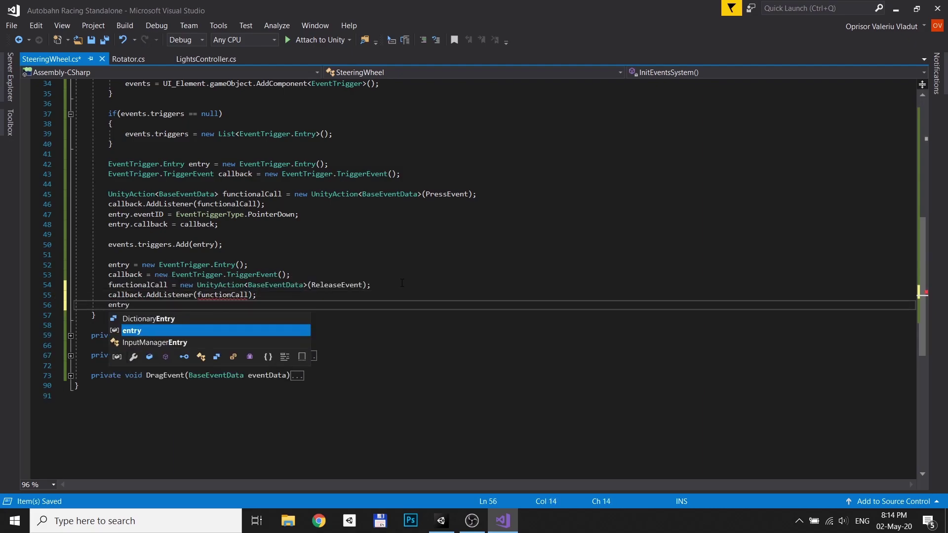
type(".eventID = EventTriggerType.pointerUp;")
key("Return")
left_click(305, 340)
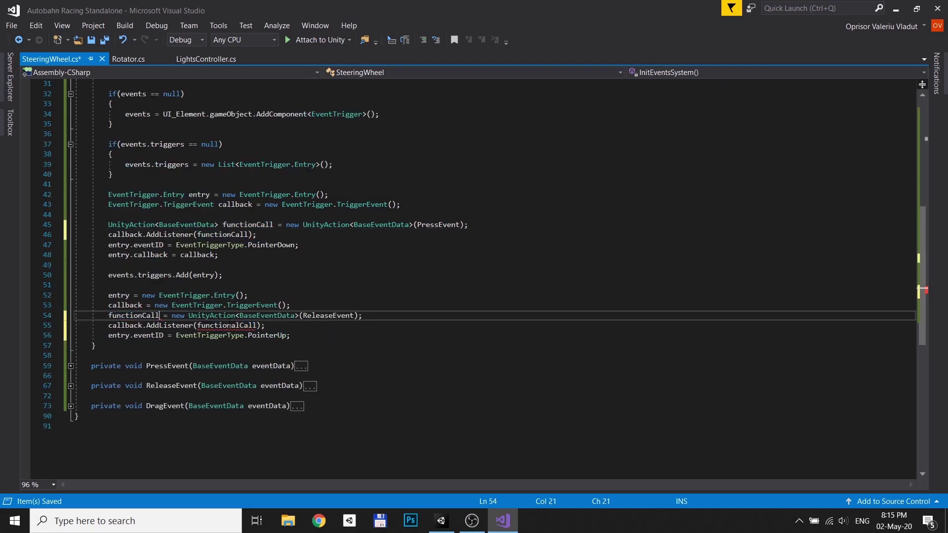
key("Return")
type("entry.callback = callback;")
key("Return")
key("Return")
type("events.triggers.Add(entry);")
key("ctrl+s")
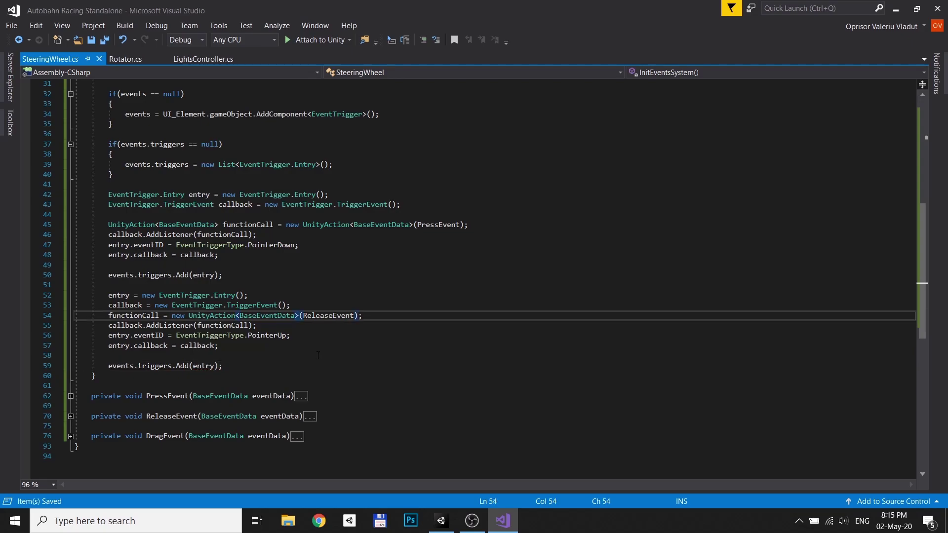
Add an Update method that checks the wheel is released and computes a deltaTime step.
left_click(71, 174)
left_click(196, 156)
key("Return")
key("Return")
type("Update")
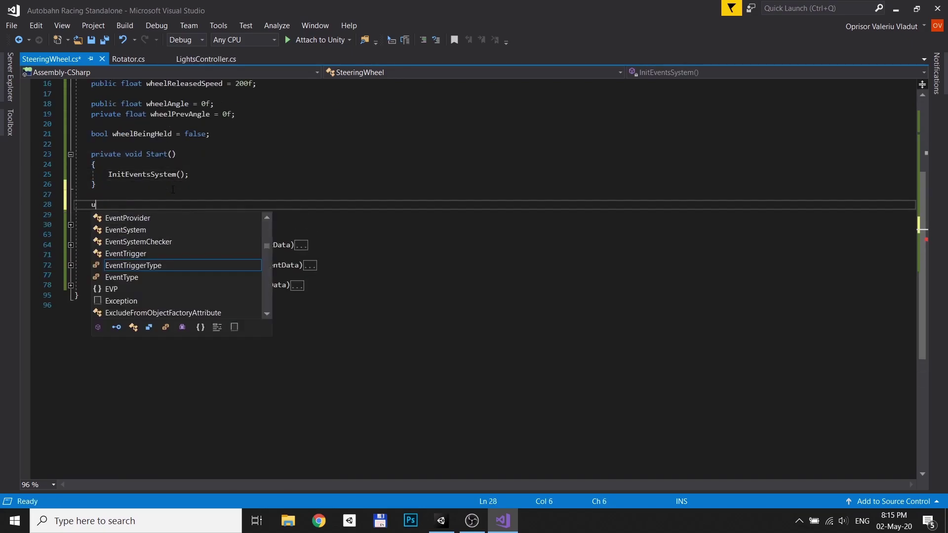
key("Return")
type("if(!wheelBeingHeld && !MAh")
type("0f, wheelAngle))")
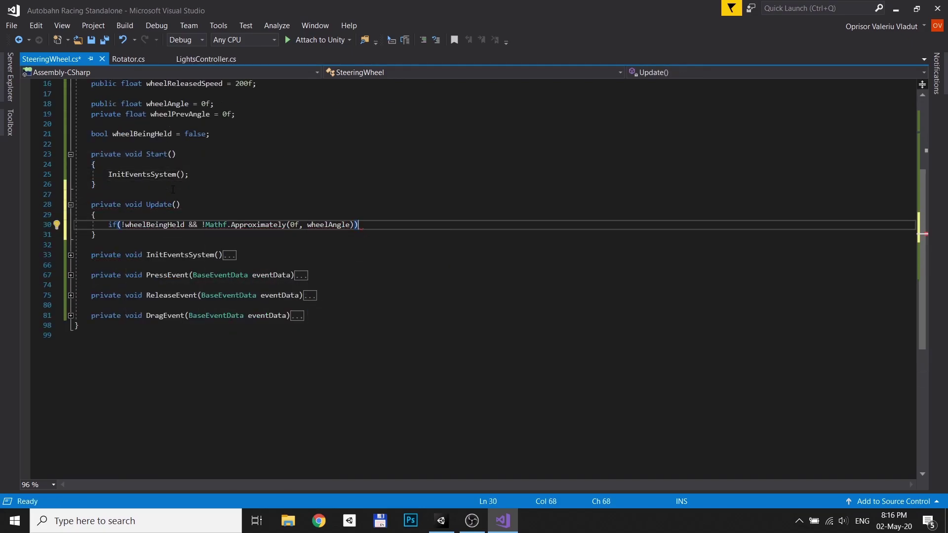
key("Return")
type("{")
Snap wheelAngle to 0f when the remaining angle is small enough.
key("Return")
type("float delta = wheelReleasedSpeed * Time")
type(".deltaTime;")
key("Return")
key("Return")
type("if(Mathf.Abs(delt")
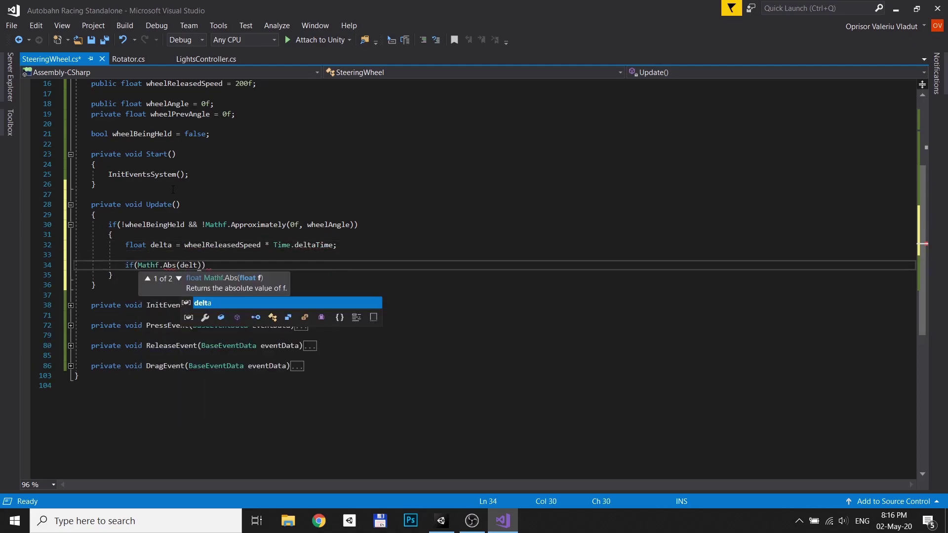
key("Return")
type("{")
key("Return")
type("wheelAngle = 0f;")
key("Down")
Add the else branch, remove the extra braces, tidy the if/else chain, and save.
key("Return")
type("else")
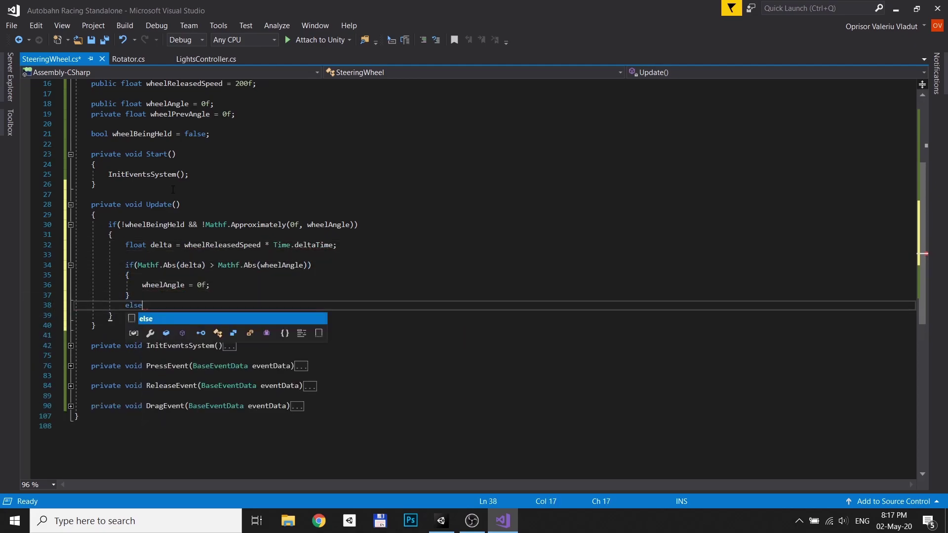
type(")")
key("Return")
type("{")
key("Return")
type(";")
key("Down")
key("Return")
type("else")
key("Return")
type("{")
key("Return")
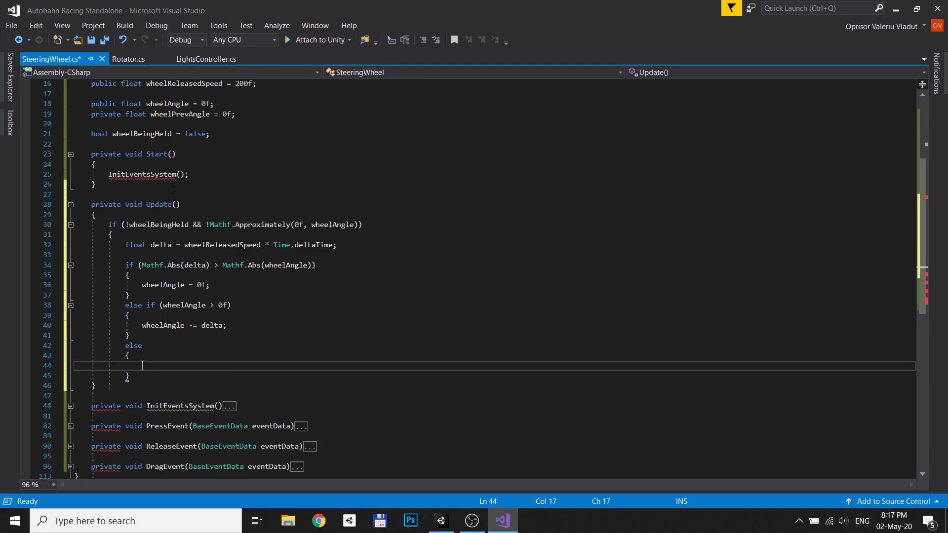
type(";")
key("ctrl+x")
key("ctrl+x")
key("ctrl+x")
key("ctrl+x")
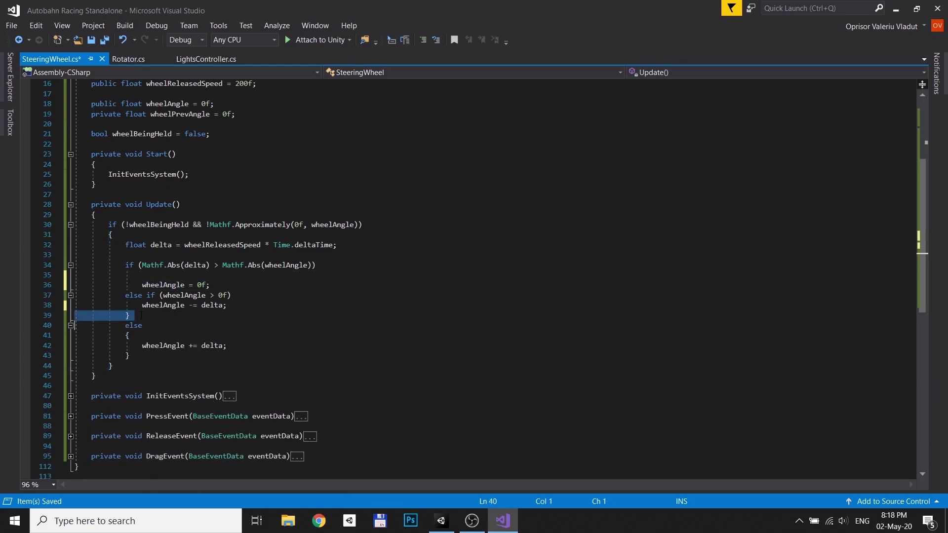
key("ctrl+x")
key("ctrl+x")
key("ctrl+s")
Begin the rectT rotation line in Update and add an UpdateRect() call in Start().
left_click(200, 320)
key("Down")
key("Return")
key("Return")
type("rectT.localEulerAngles = Vector3.back * wheelAngle;")
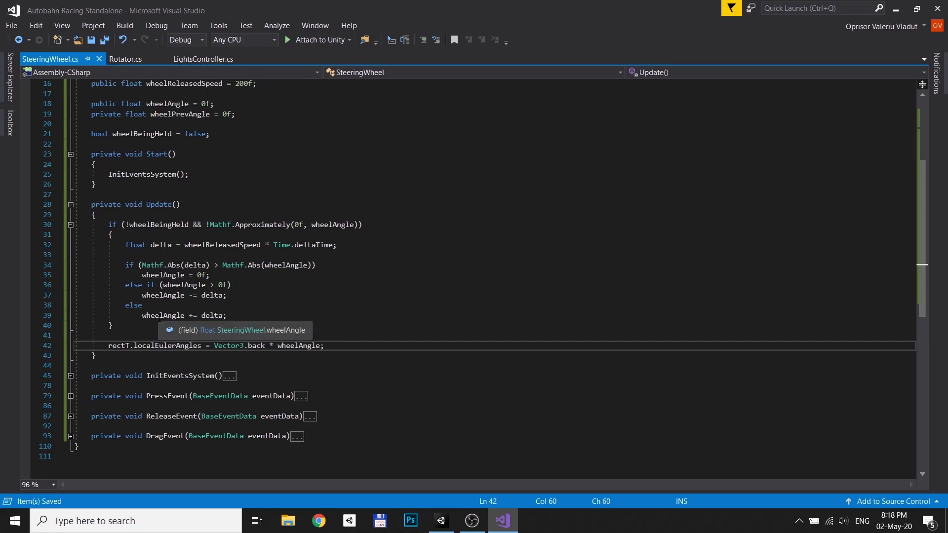
left_click(301, 205)
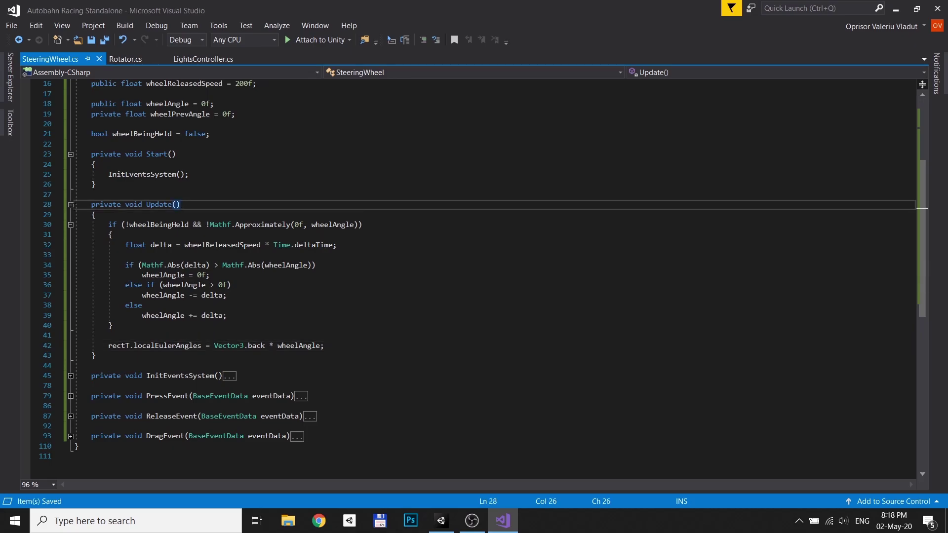
key("ctrl+m")
key("ctrl+m")
left_click(205, 174)
key("Return")
type("UpdateRect")
left_click(231, 218)
key("Return")
key("Return")
Create UpdateRect() that gets the wheel's four world corners and converts each with WorldToScreenPoint.
type("private void UpdateRect()")
key("Return")
key("braceleft")
key("Return")
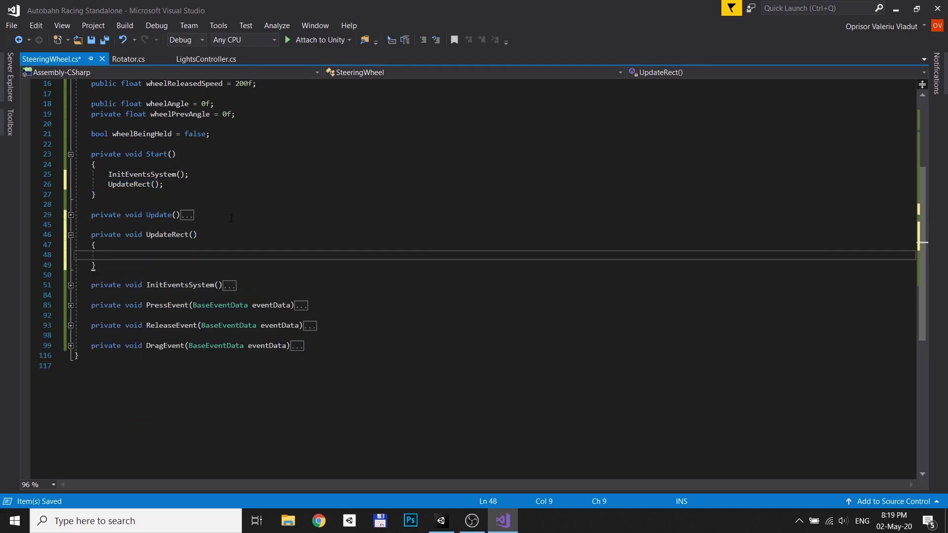
type("Vector3[] corners = new Vector3[4];")
key("Return")
type("rectT.GetWorldCorners(corners);")
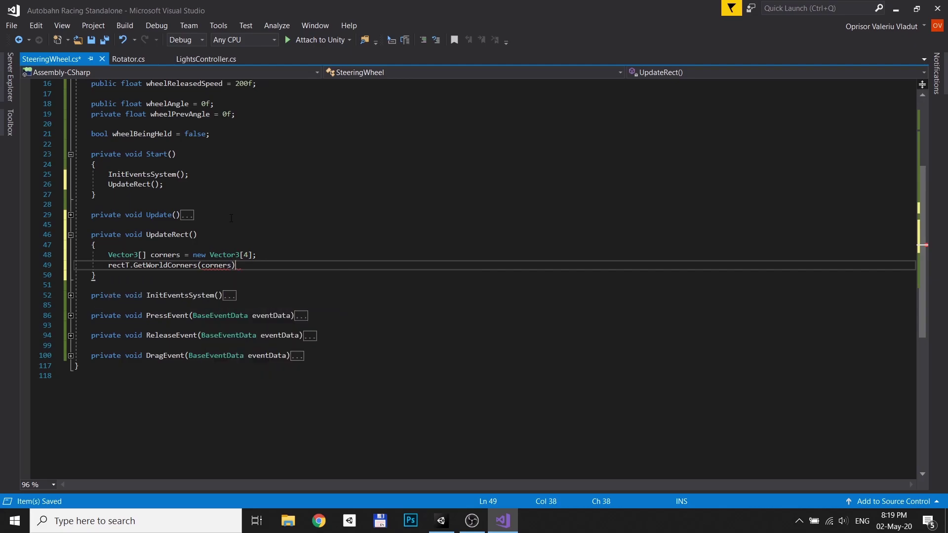
key("Return")
key("Return")
type("for (int i = 0; i < 4; i++)")
key("Return")
type("{")
Take bottomLeft and topRight corners, compute width and height, and build Rect r.
key("Return")
type("corners[i] = Rect")
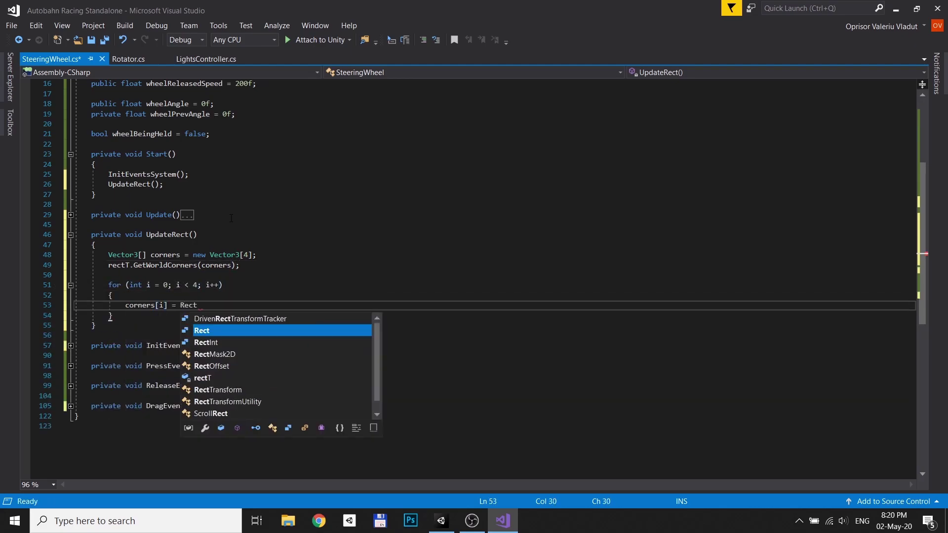
type("TransformUtility.WorldToScreenPoint(null, corners[i]);")
key("Down")
key("Return")
key("Return")
type("Vector3 bottomLeft = corners[0];")
key("Return")
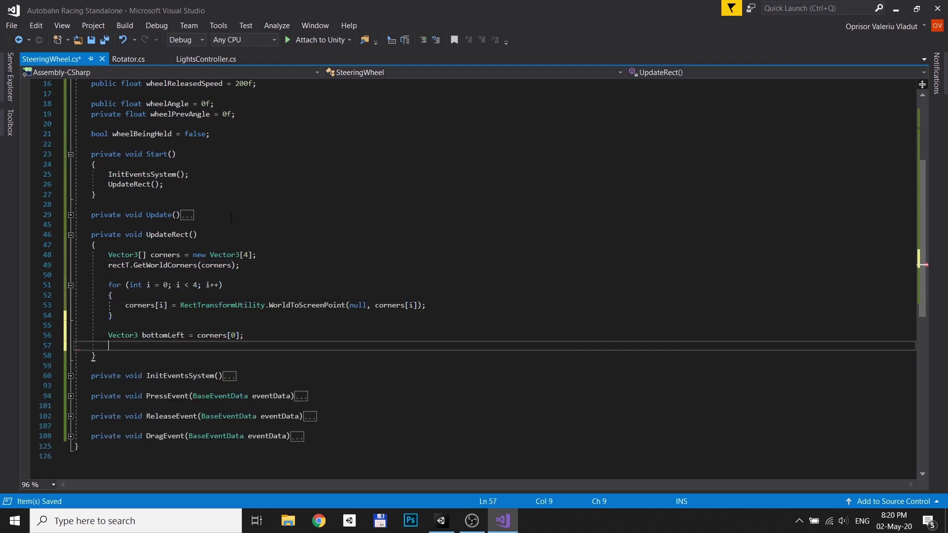
type("= corners[2];")
key("Return")
key("Return")
type("float width = topRight.x - bottomLeft.x;")
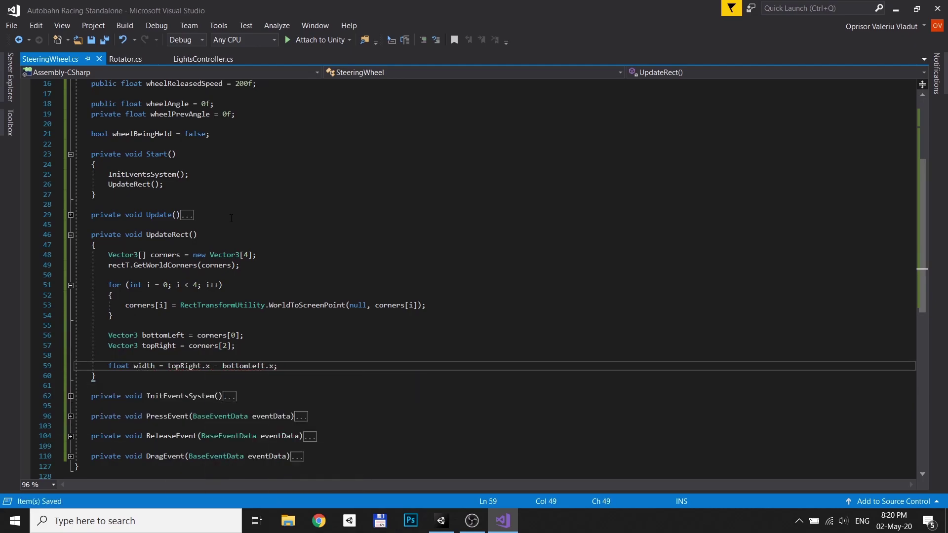
key("Return")
type("floa")
type(";")
key("Return")
key("Return")
type("Rect r")
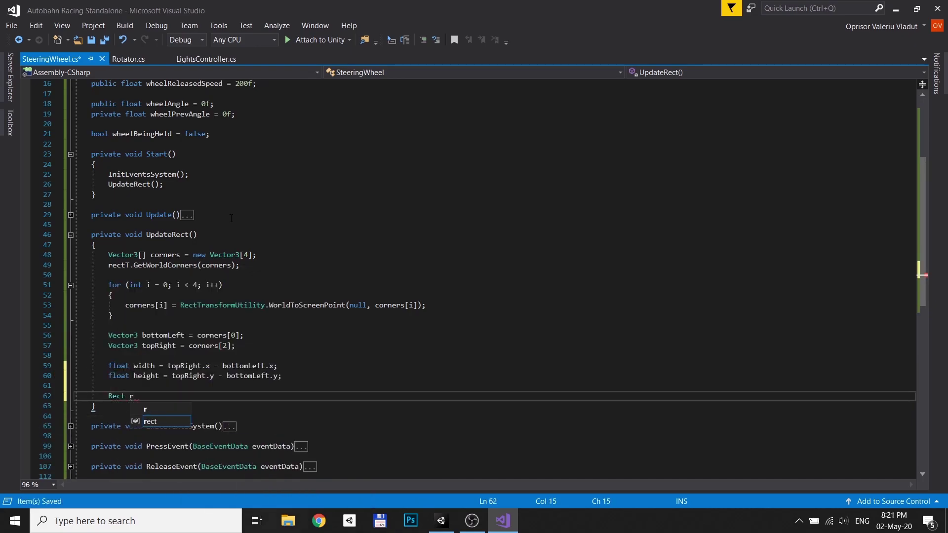
type(" = new Rect(bottomLeft.x, topRight.y, width, height);")
key("Return")
Assign centerPoint from Rect r's position plus half its width and height.
type("cente")
scroll(416, 303, "down", 3)
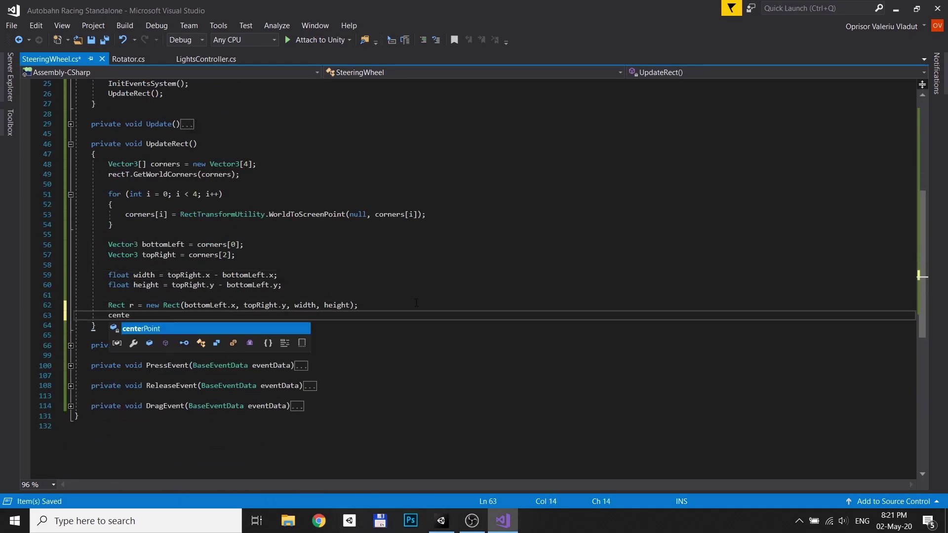
type("+ r.width * 0.5f, r.y - r.height * 0.5f);")
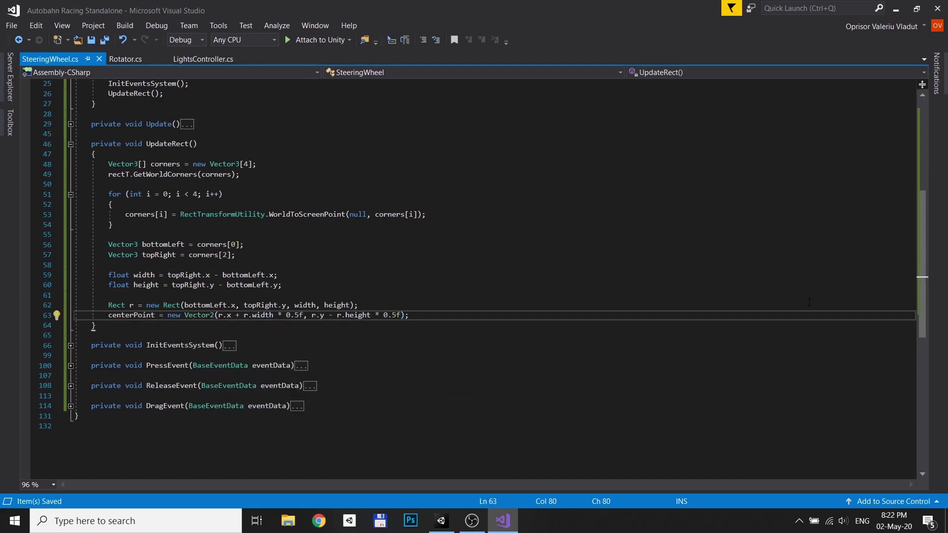
scroll(810, 302, "up", 5)
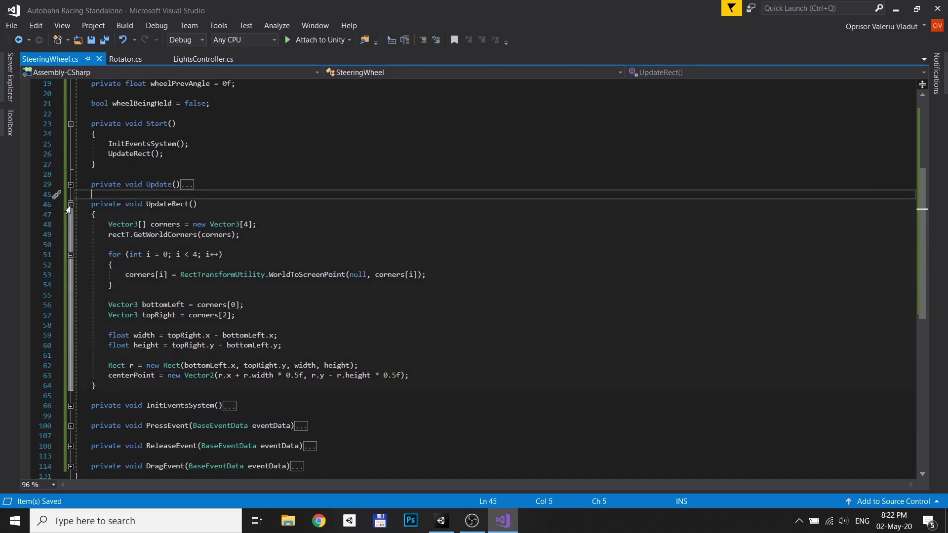
left_click(71, 174)
left_click(71, 234)
Fold ReleaseEvent and unfold DragEvent to locate its distance check.
left_click(71, 235)
left_click(70, 255)
left_click(237, 305)
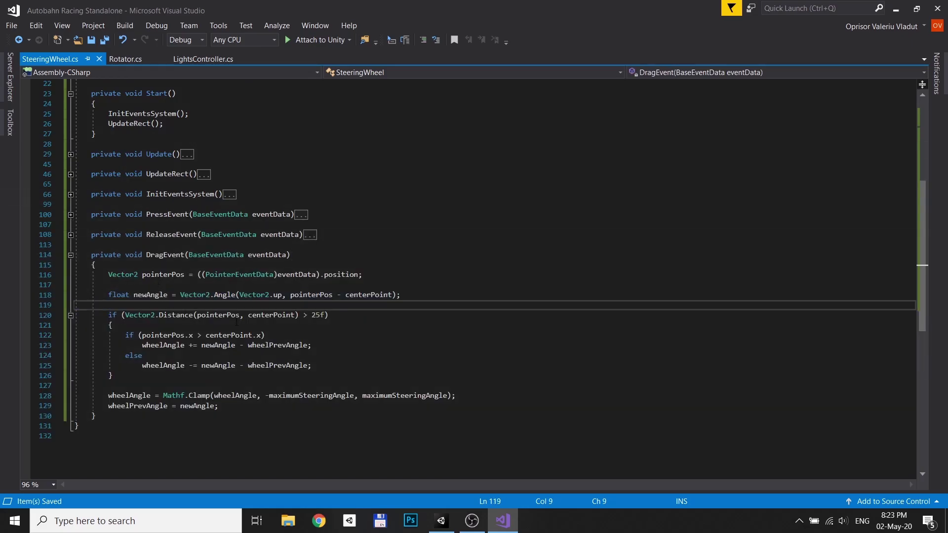
scroll(397, 219, "up", 7)
scroll(397, 220, "down", 6)
scroll(397, 219, "up", 6)
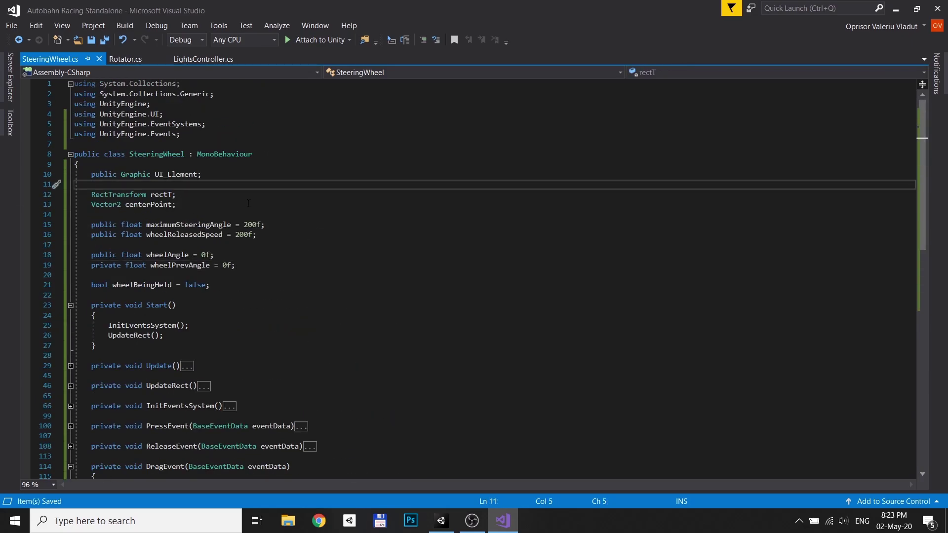
Declare a [Range(0,50)] public float distanceToInteract field below UI_Element, then switch to Unity.
left_click(397, 244)
key("Return")
type("[Range(0,50)]")
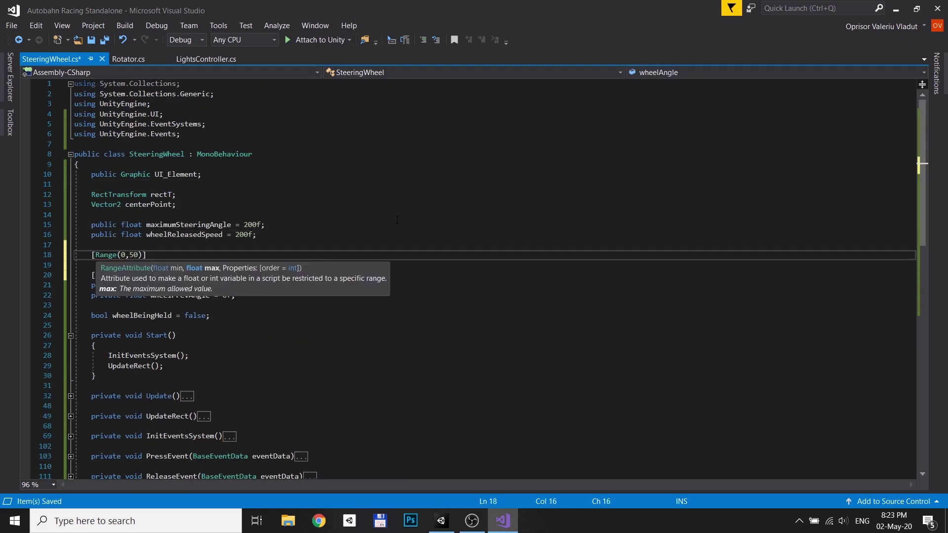
key("Return")
type("public float distanceToInteract = 25f;")
scroll(202, 260, "down", 9)
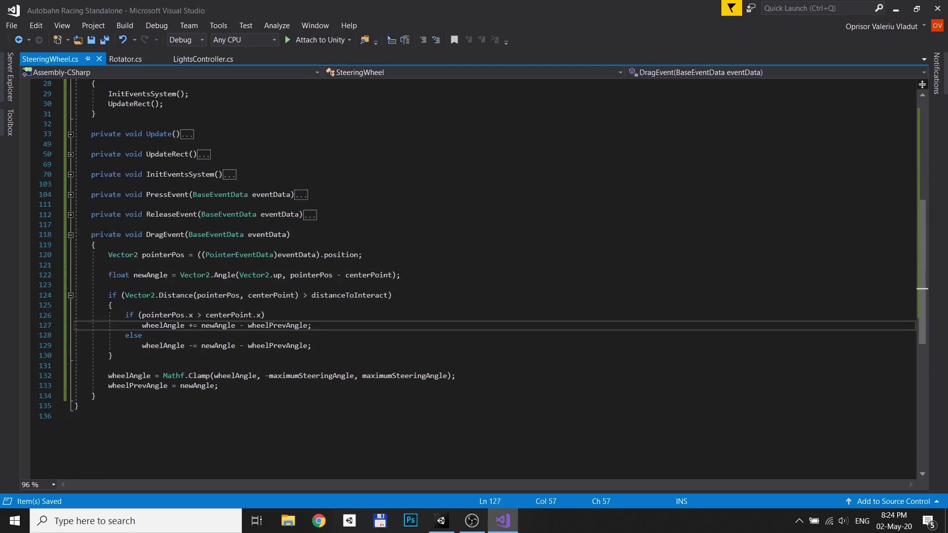
key("alt+Tab")
Check the Unity Console for compile errors and focus the scene view on the Canvas.
left_click(367, 334)
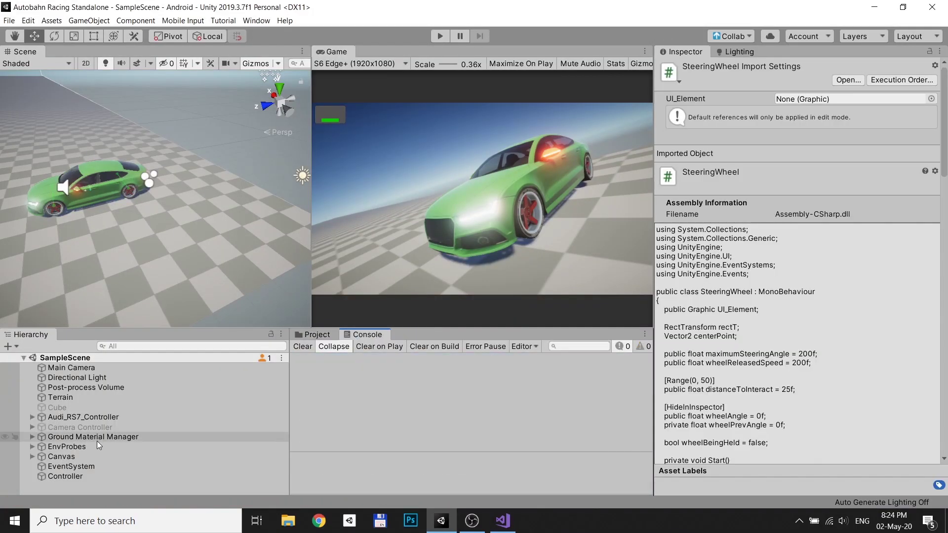
left_click(83, 416)
double_click(62, 456)
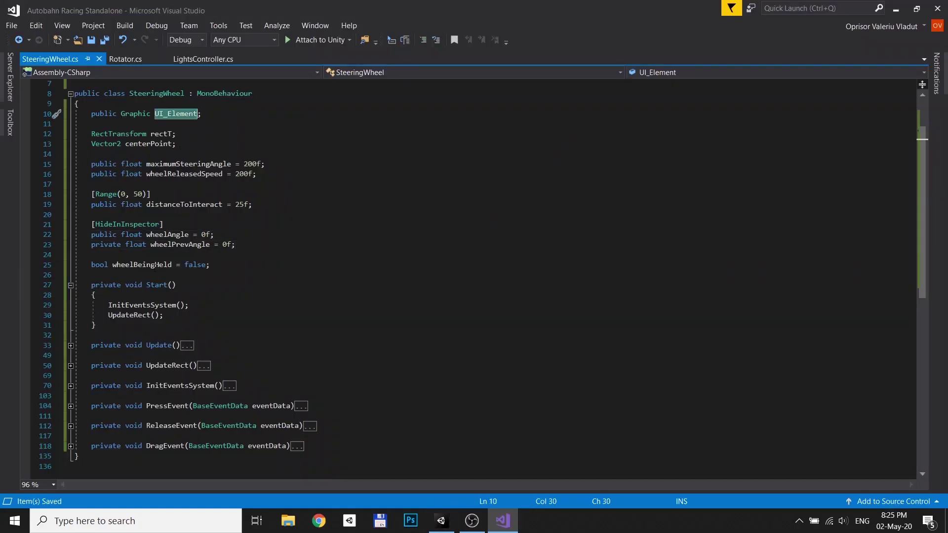
In Start(), assign UI_Element from the steeringWheelUI-tagged object's Image component.
left_click(142, 295)
key("Return")
type("UI_Element = GameObject.Find")
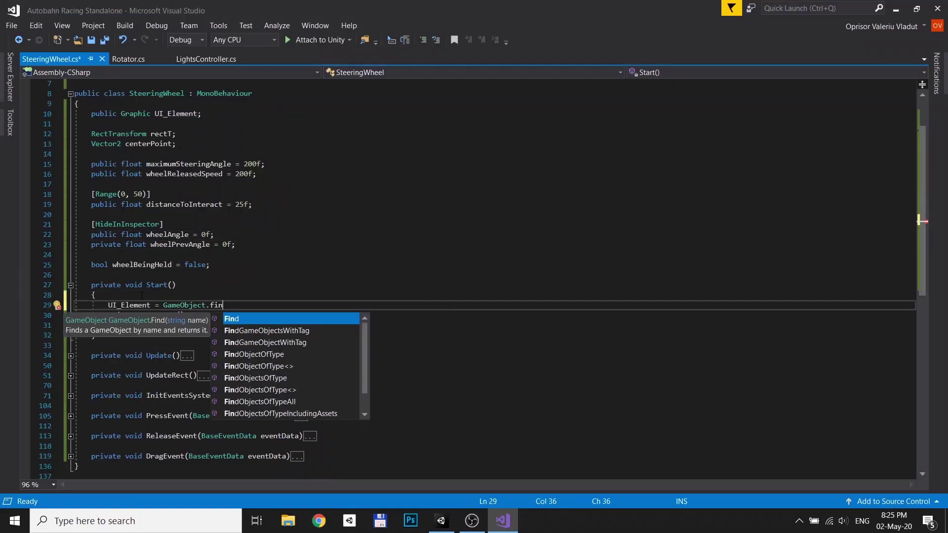
type("WithTag(\"steeringWheelUI\").GetComponent<Ima")
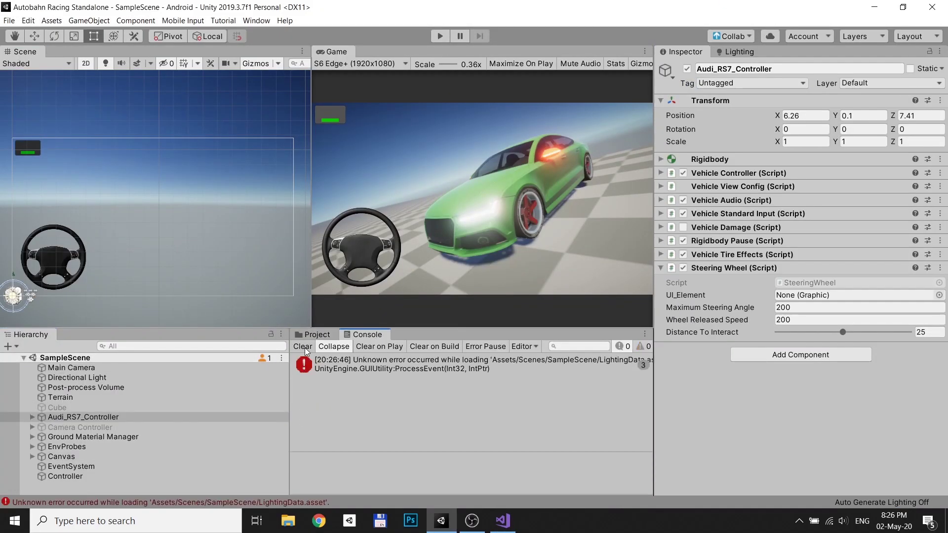
Select the wheel image, play the game, and inspect the NullReferenceException in the Console.
left_click(78, 471)
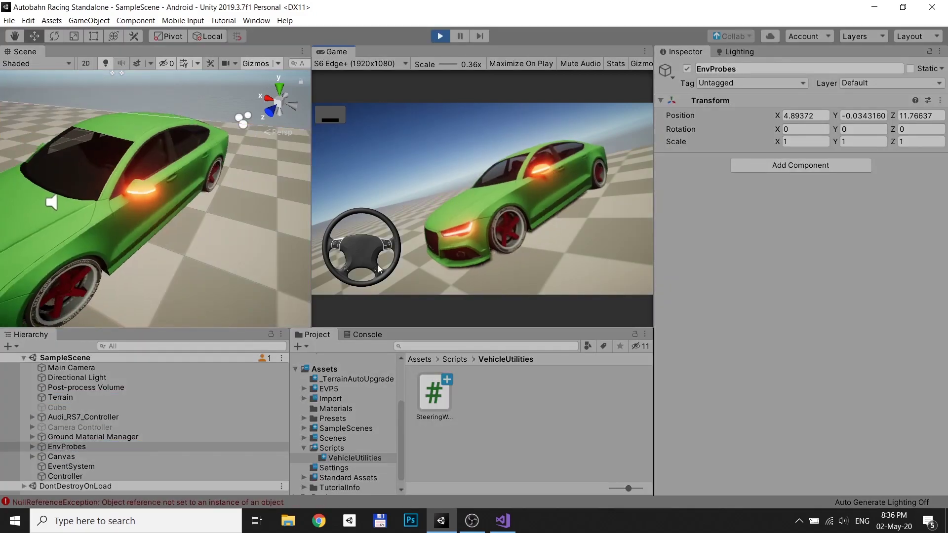
left_click(368, 334)
left_click(380, 429)
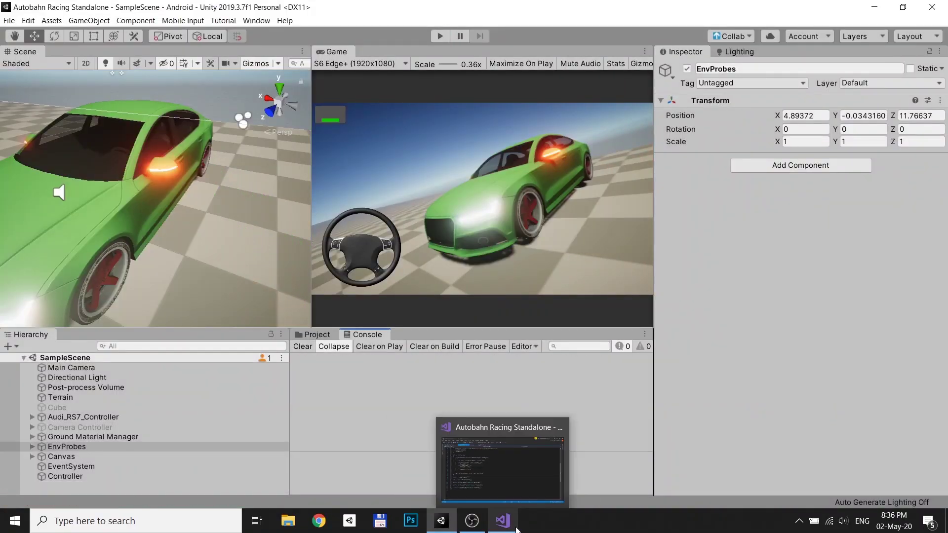
left_click(503, 521)
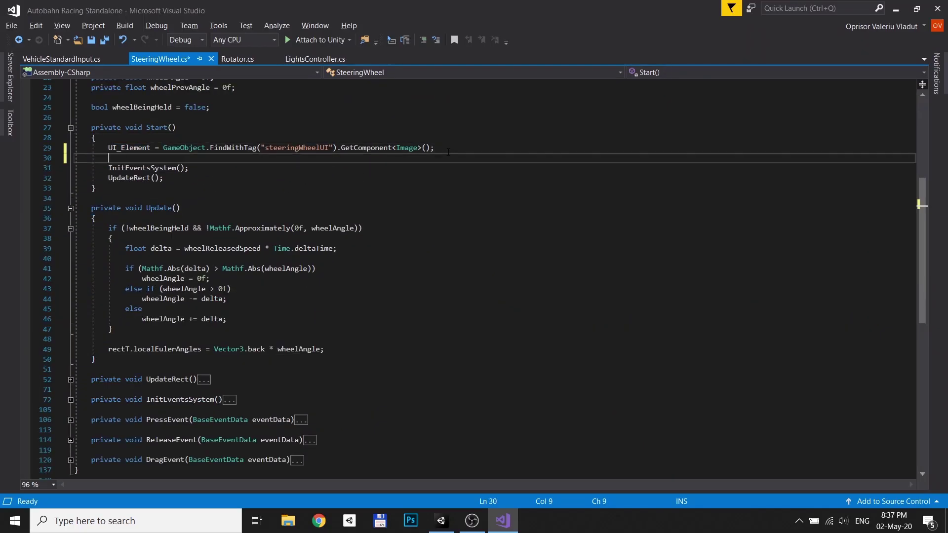
Set rectT = UI_Element.rectTransform in Start(), save, and collapse Update and Start.
type("rectT = UI_Element.rectTransform;")
key("ctrl+s")
scroll(318, 231, "up", 1)
left_click(71, 238)
left_click(318, 230)
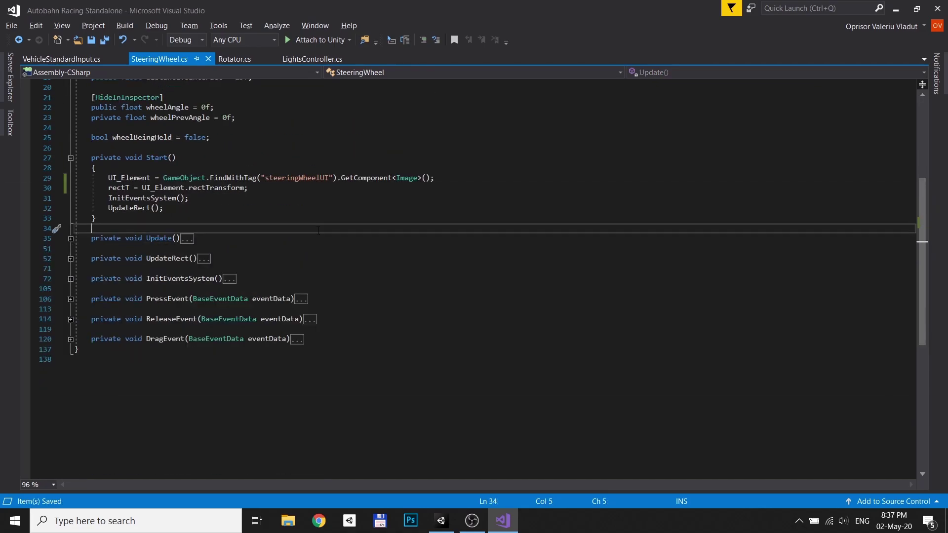
left_click(70, 157)
Add a #region Utils after DragEvent holding a public GetAngle() helper.
left_click(341, 279)
key("Return")
key("Return")
type("#region Utils")
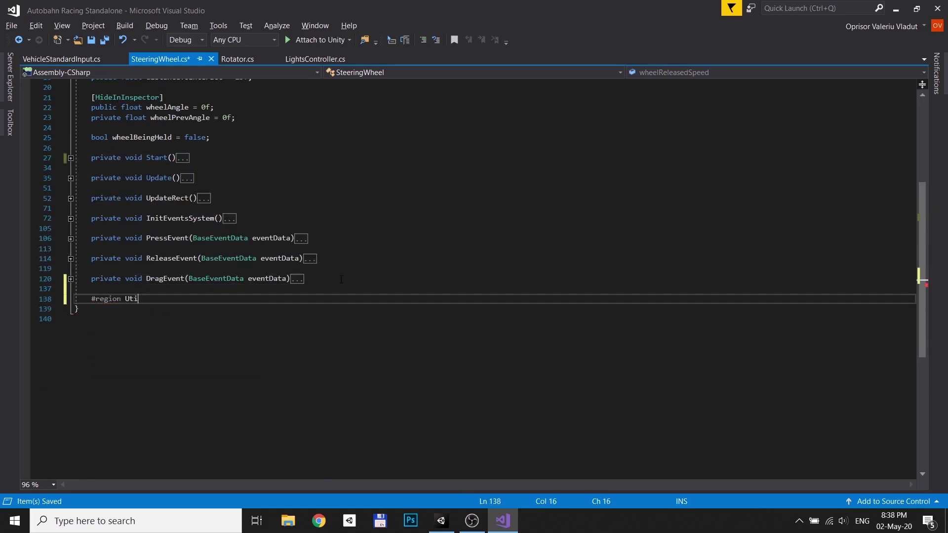
key("Return")
type("public float GetAngle(")
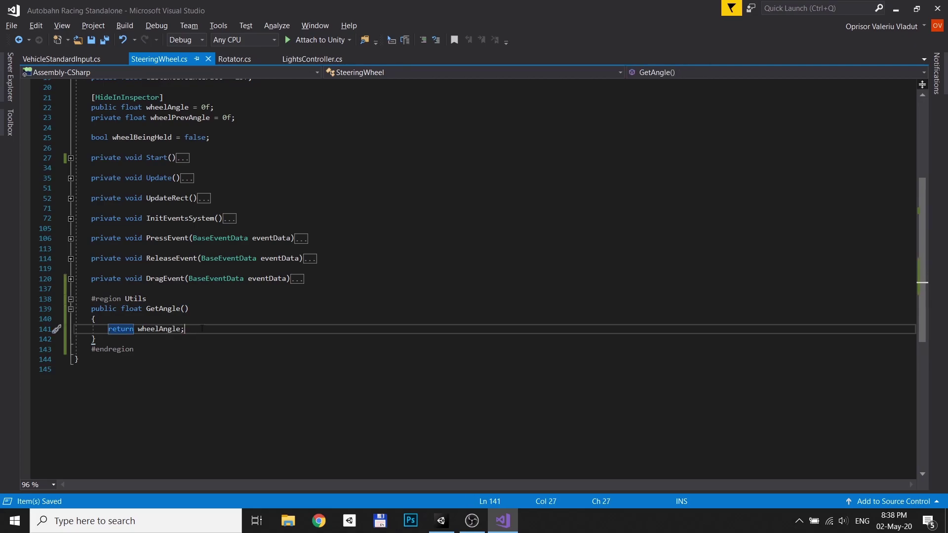
key("alt+Tab")
Play and stop the game in Unity to test the script.
left_click(439, 36)
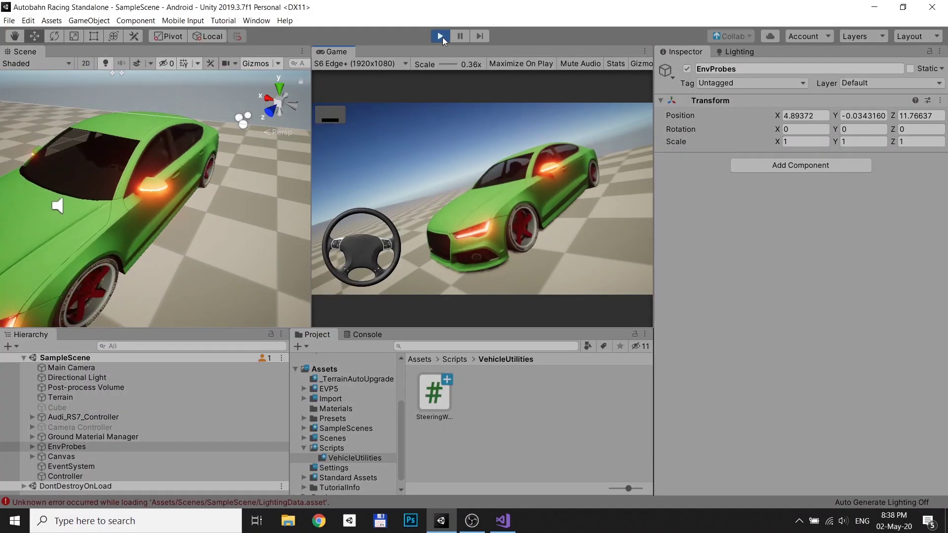
left_click(440, 36)
key("alt+Tab")
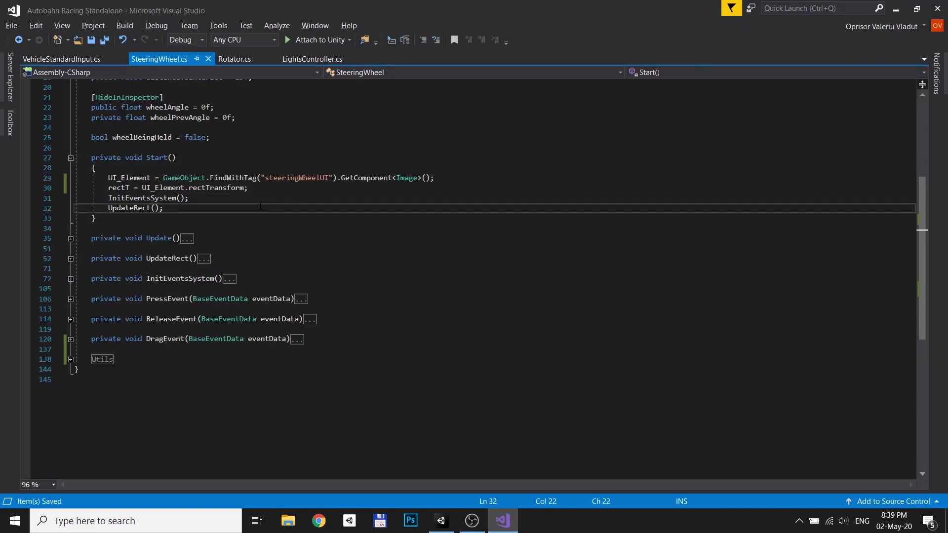
Add a blank line after the rectT assignment and expand InitEventsSystem to reach the triggers list.
left_click(252, 193)
key("Return")
double_click(229, 289)
scroll(280, 286, "down", 1)
left_click(280, 286)
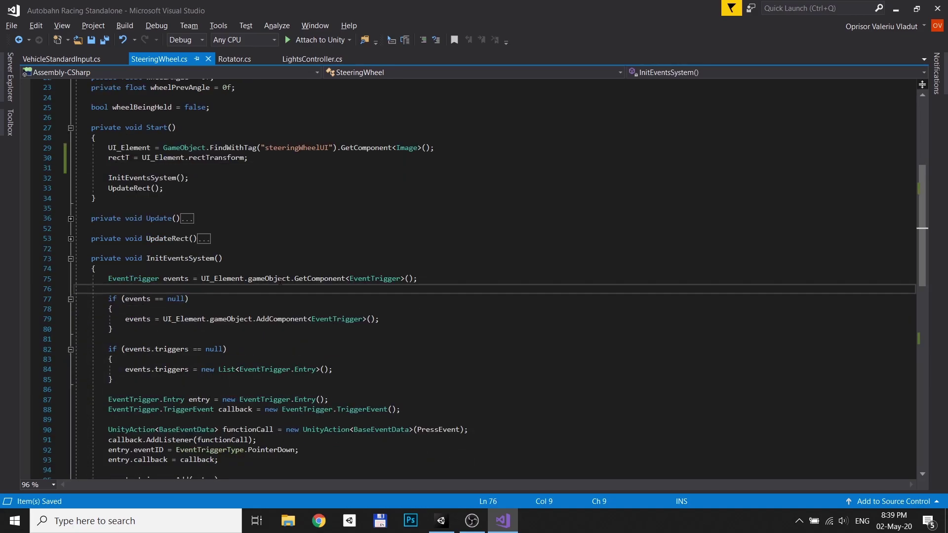
scroll(481, 288, "down", 1)
left_click(346, 340)
scroll(347, 325, "down", 3)
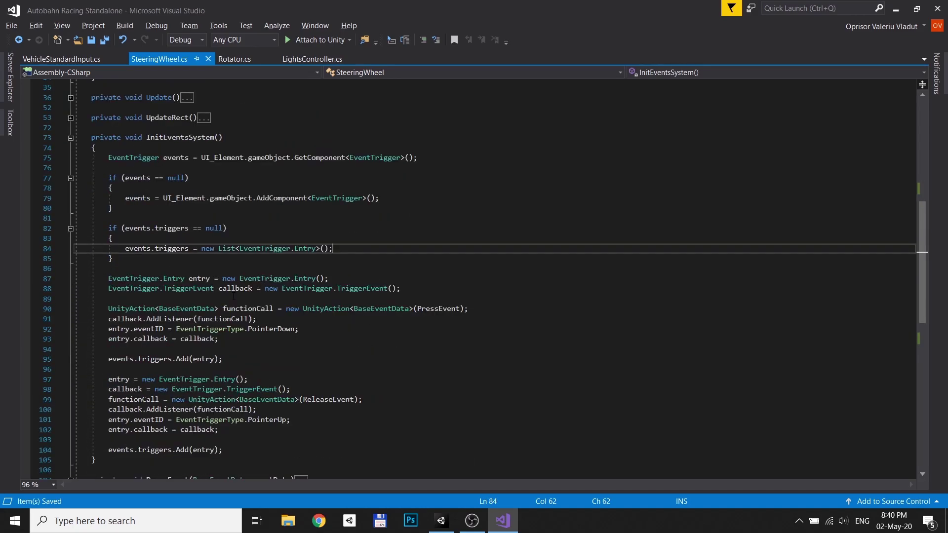
left_click(247, 308)
Check the PressEvent definition and its AddListener call, save, and collapse the event methods.
left_click(438, 309, "ctrl")
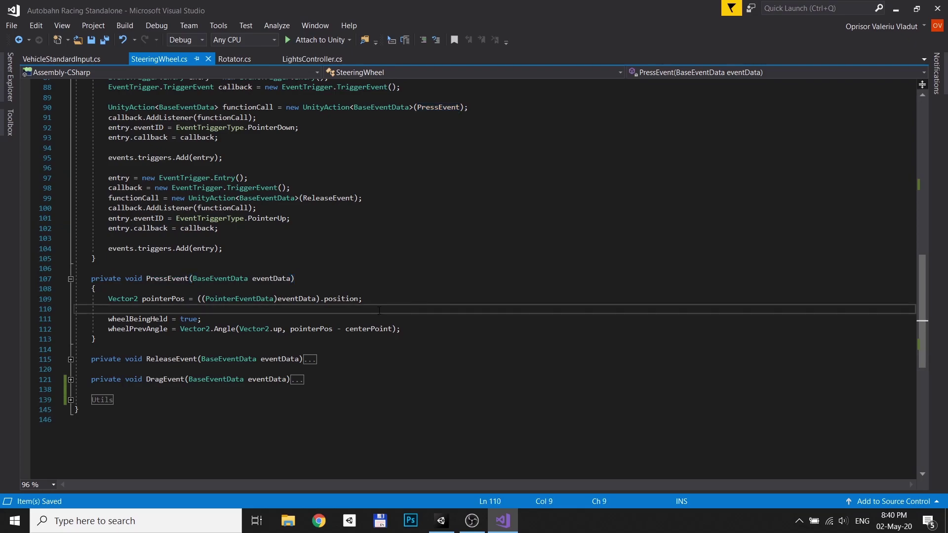
scroll(153, 300, "up", 6)
left_click(153, 299)
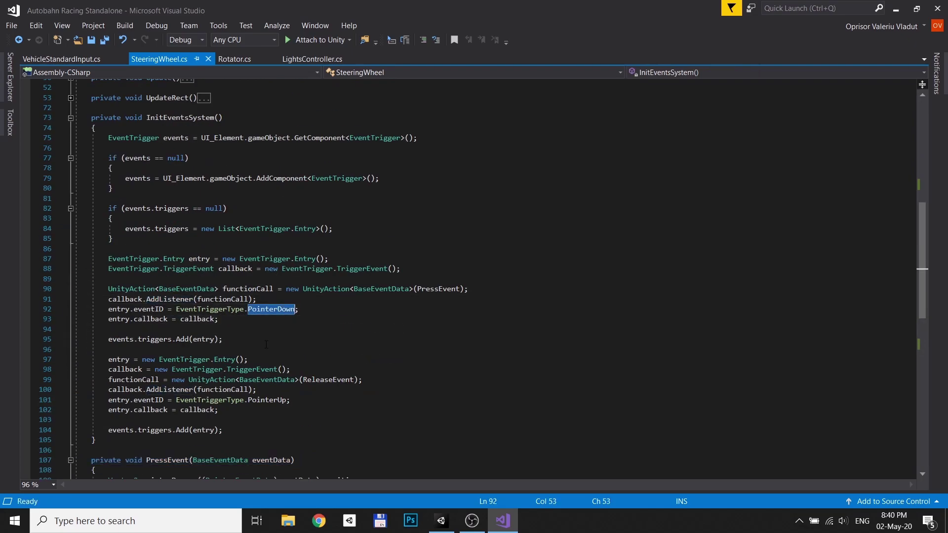
scroll(266, 345, "down", 1)
key("Down")
key("ctrl+s")
key("ctrl+m")
key("ctrl+o")
scroll(116, 291, "down", 1)
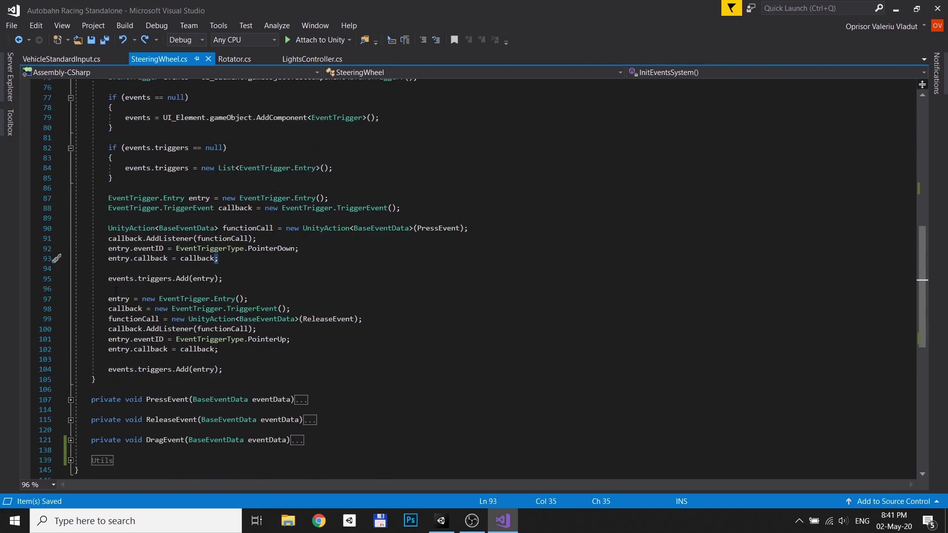
Duplicate the ReleaseEvent trigger block and make the copy call DragEvent.
left_click_drag(295, 295, 222, 370)
key("ctrl+d")
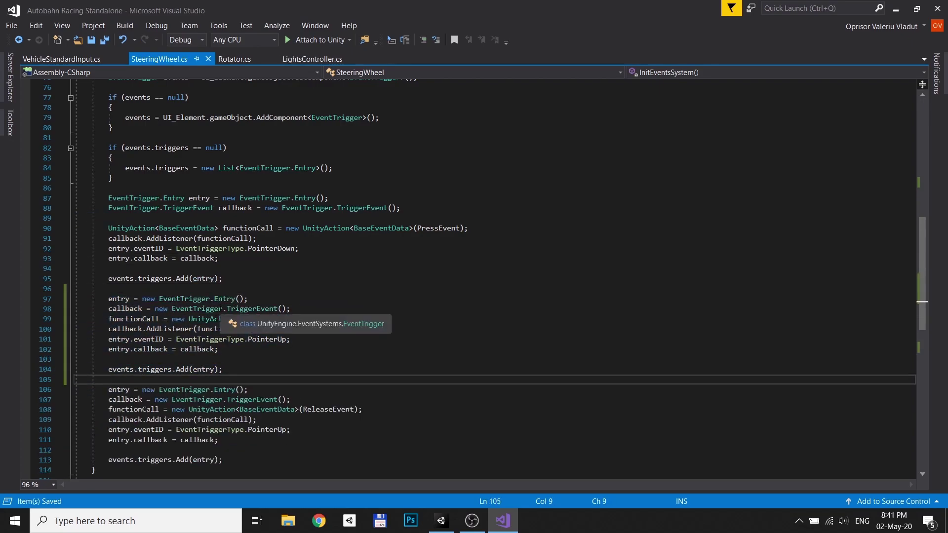
double_click(330, 319)
type("Drag);")
key("Tab")
left_click(396, 327)
key("ctrl+f")
key("Escape")
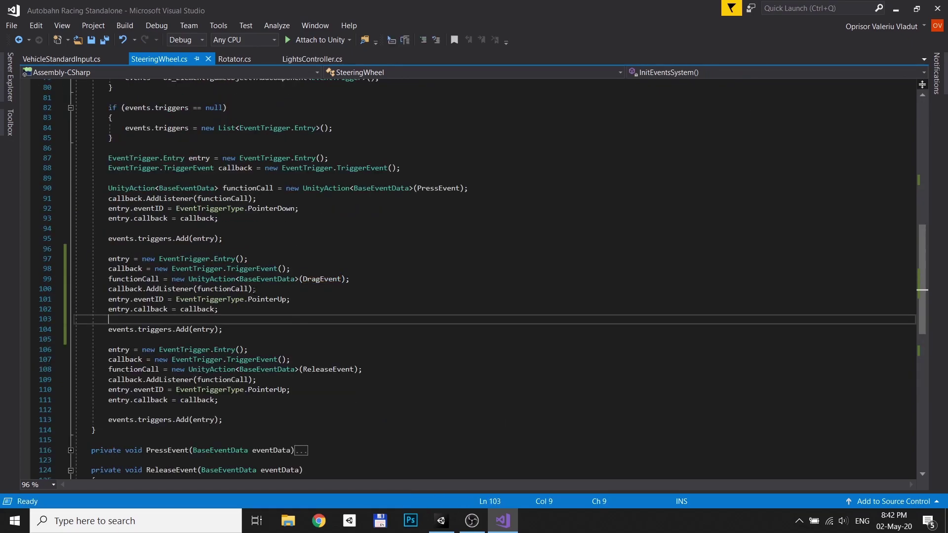
key("alt+Tab")
left_click(78, 476)
Start the game, then assign the acceleration pedal image to the D-pad's Up button.
left_click(440, 36)
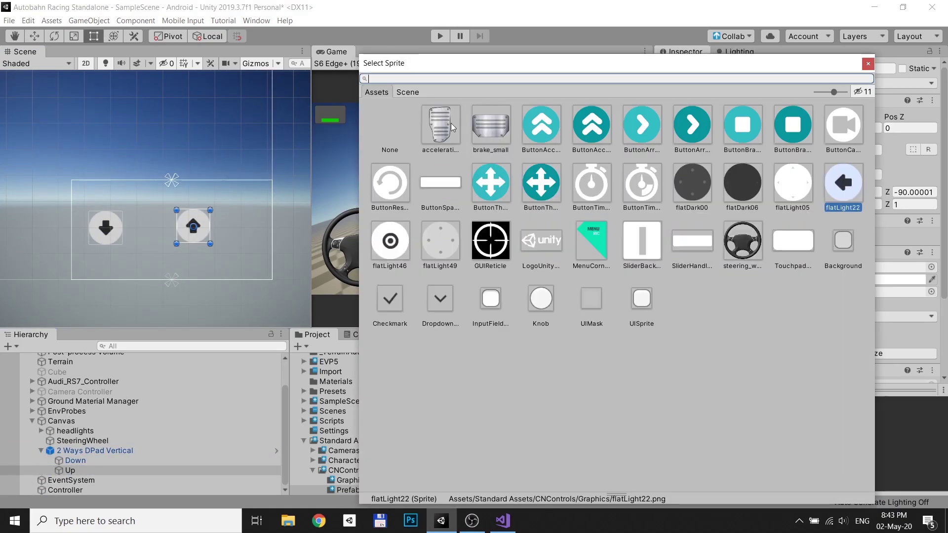
double_click(451, 123)
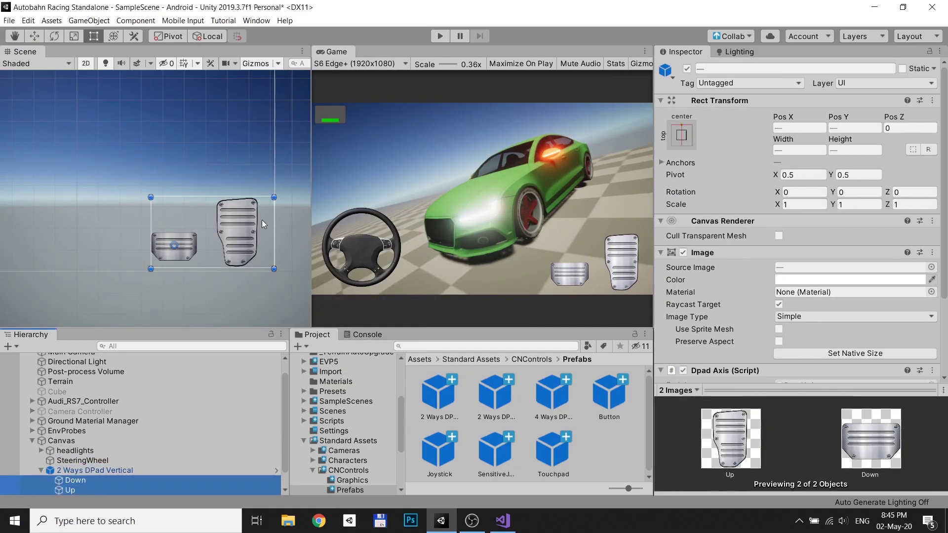
type("ac")
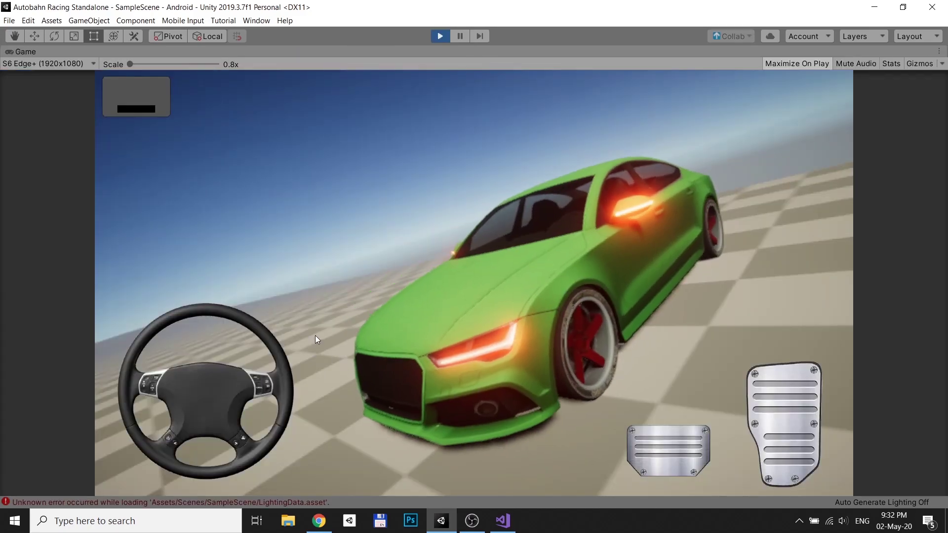
Turn the wheel clockwise, hold the brake to reverse, then steer left and back.
mouse_move(276, 374)
left_mouse_down()
mouse_move(254, 413)
mouse_move(175, 238)
mouse_move(121, 268)
left_mouse_up()
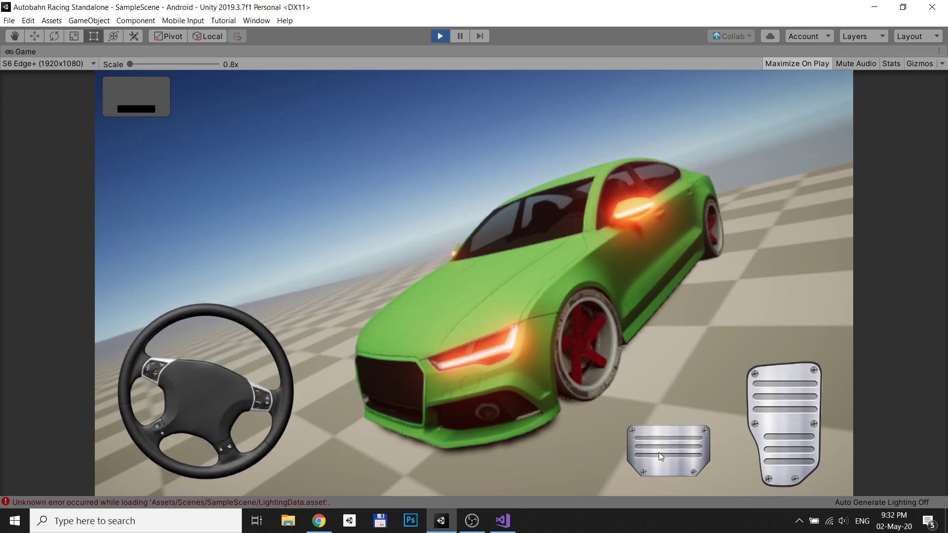
left_click(772, 398)
left_click(677, 448)
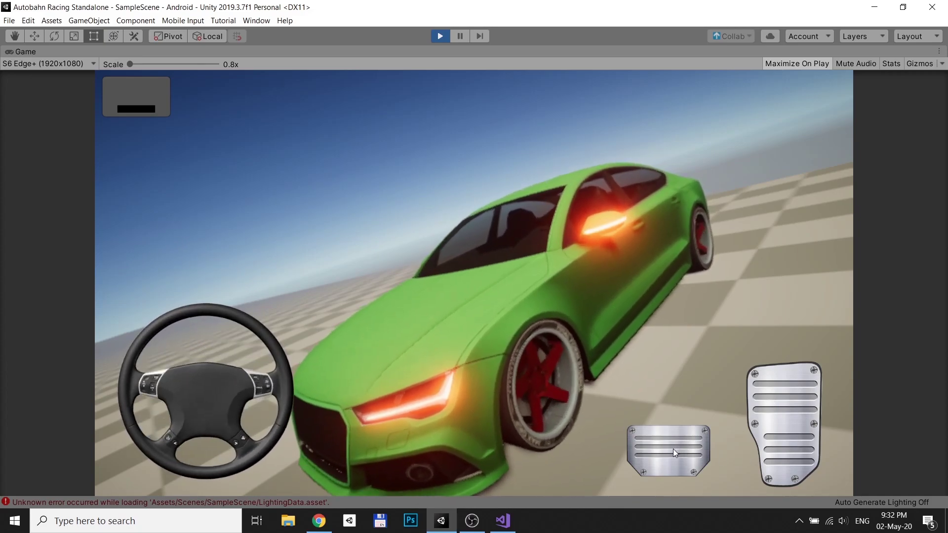
mouse_move(270, 375)
left_mouse_down()
mouse_move(138, 430)
mouse_move(162, 321)
mouse_move(307, 422)
left_mouse_up()
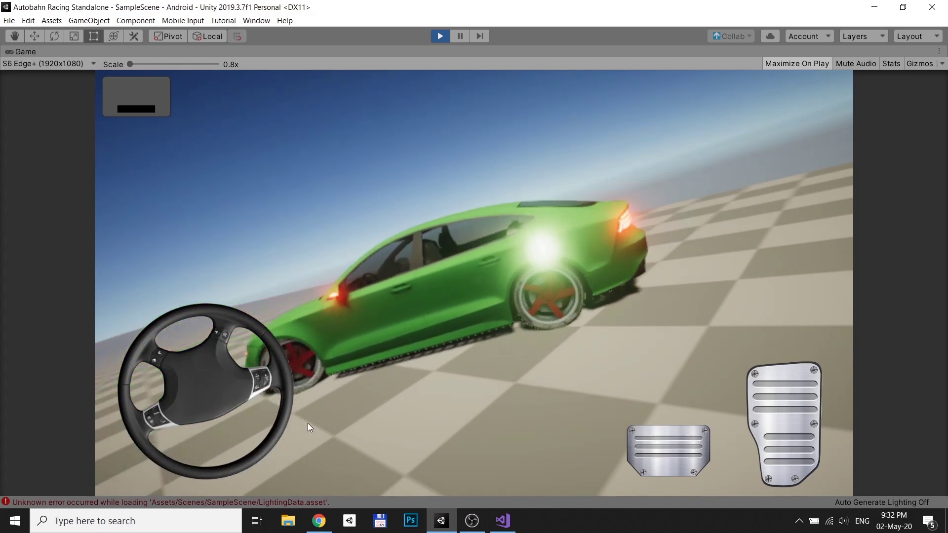
mouse_move(307, 423)
left_mouse_down()
mouse_move(291, 319)
mouse_move(256, 307)
mouse_move(281, 467)
mouse_move(194, 300)
mouse_move(269, 452)
mouse_move(240, 457)
mouse_move(315, 327)
mouse_move(192, 364)
mouse_move(253, 427)
mouse_move(324, 372)
mouse_move(308, 327)
mouse_move(330, 419)
mouse_move(183, 457)
mouse_move(139, 345)
mouse_move(159, 332)
mouse_move(239, 327)
mouse_move(262, 342)
left_mouse_up()
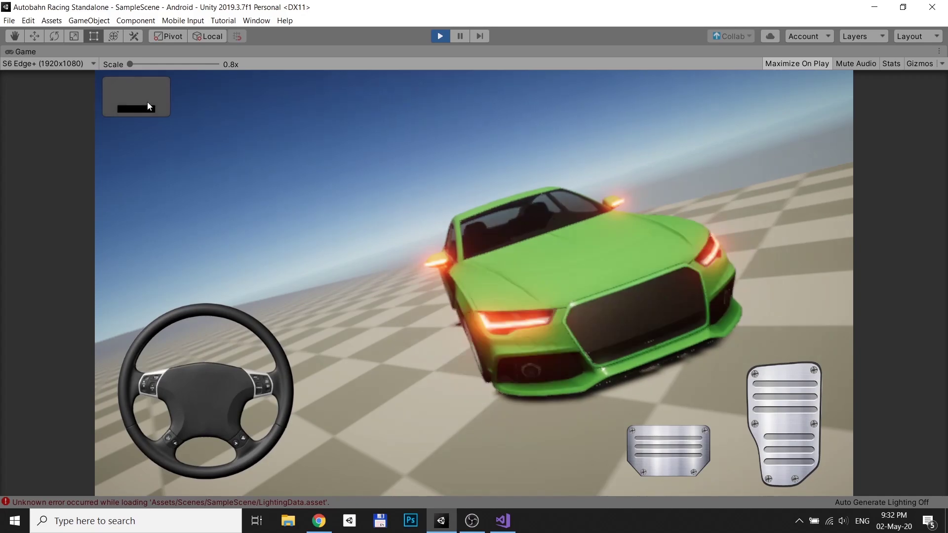